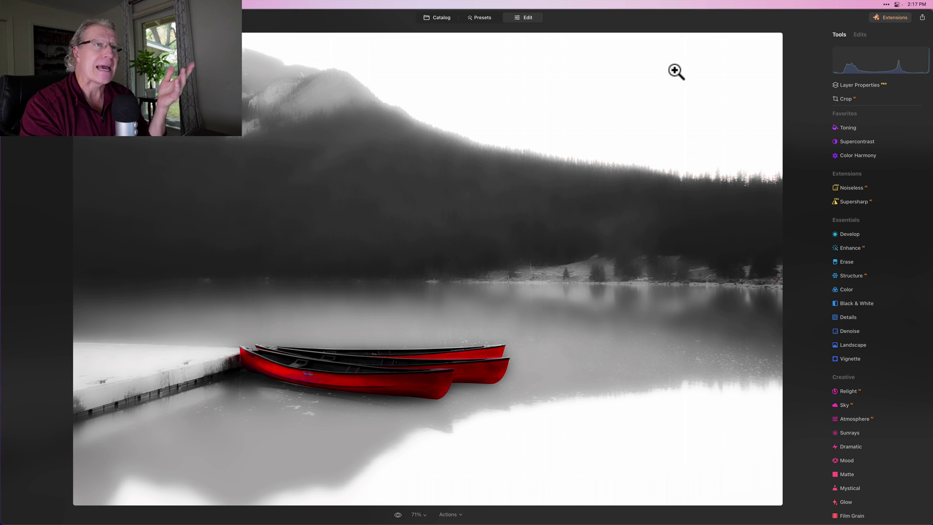
# Strip the lake and dock background with Background Removal AI, keeping only the red canoes
pyautogui.click(871, 111)
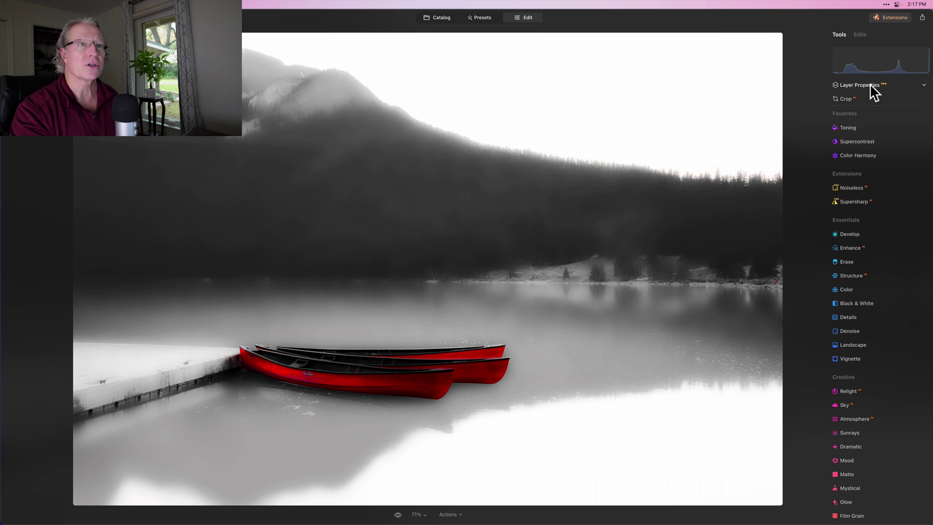
pyautogui.click(869, 85)
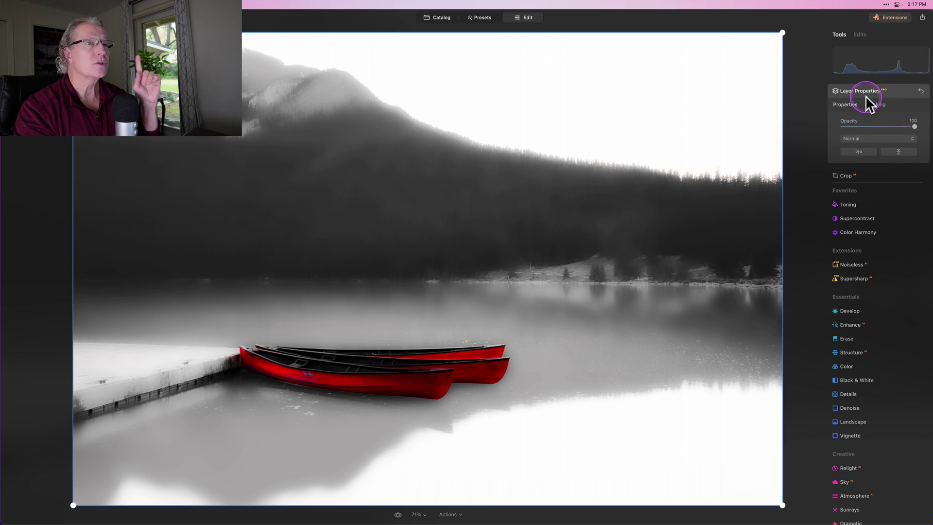
pyautogui.click(878, 104)
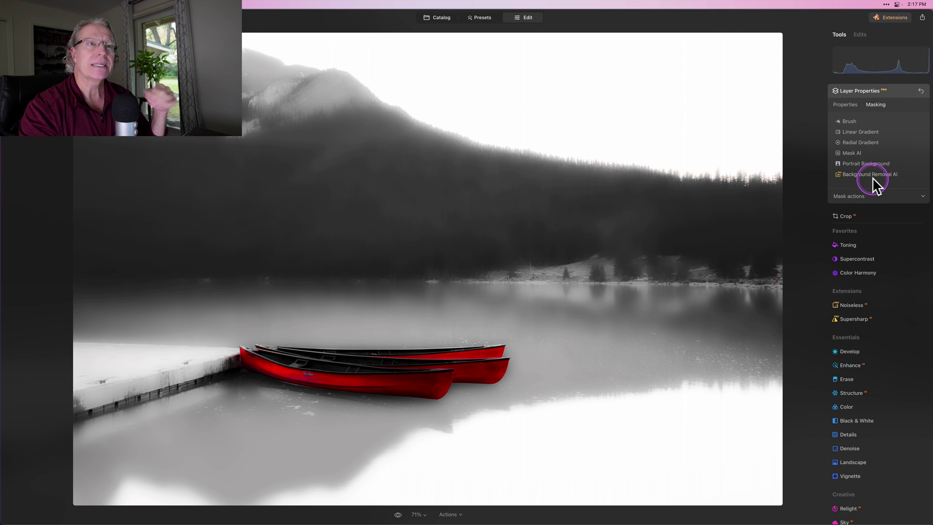
pyautogui.click(873, 174)
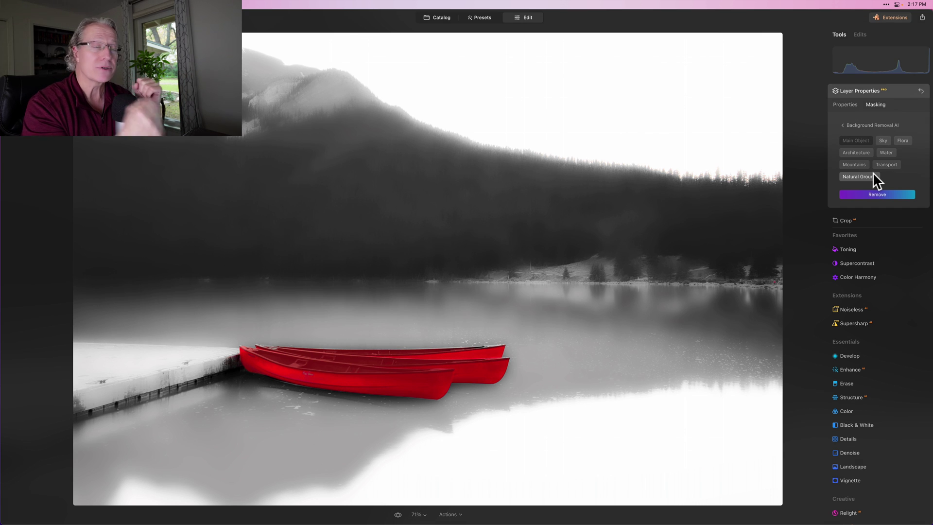
pyautogui.click(880, 195)
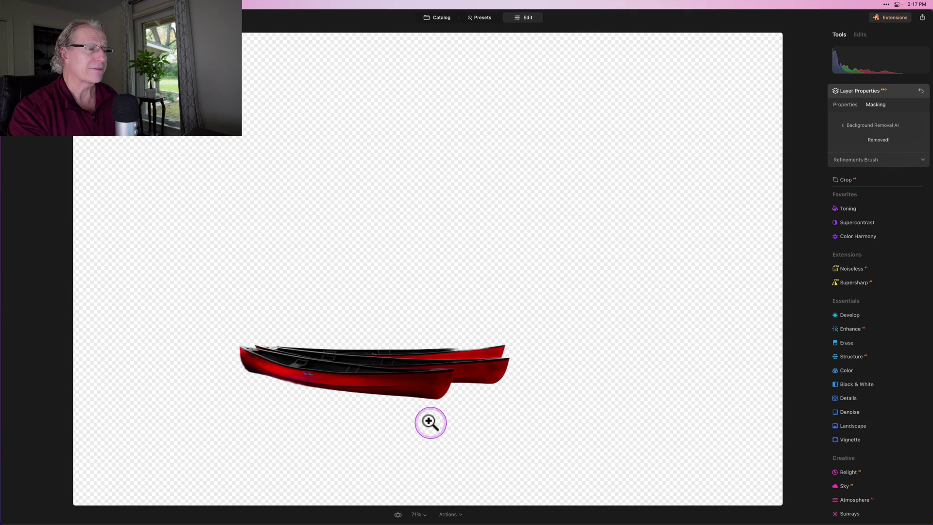
# Zoom to 300% on the canoes and show the Refinements Brush mask overlay
pyautogui.click(425, 514)
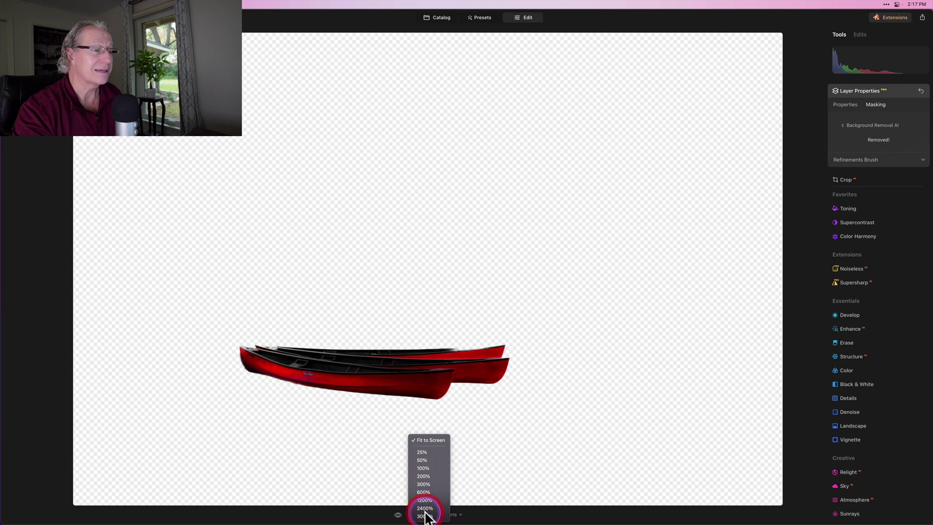
pyautogui.click(427, 484)
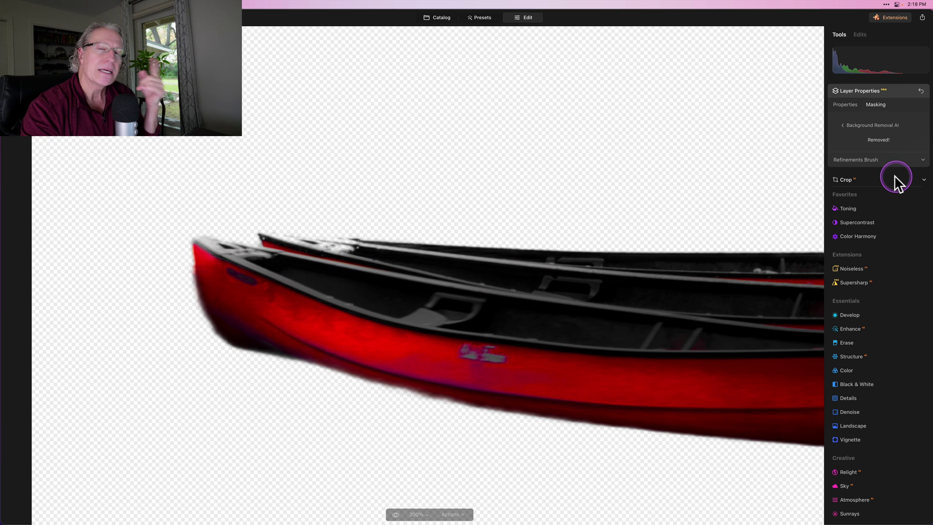
pyautogui.click(869, 159)
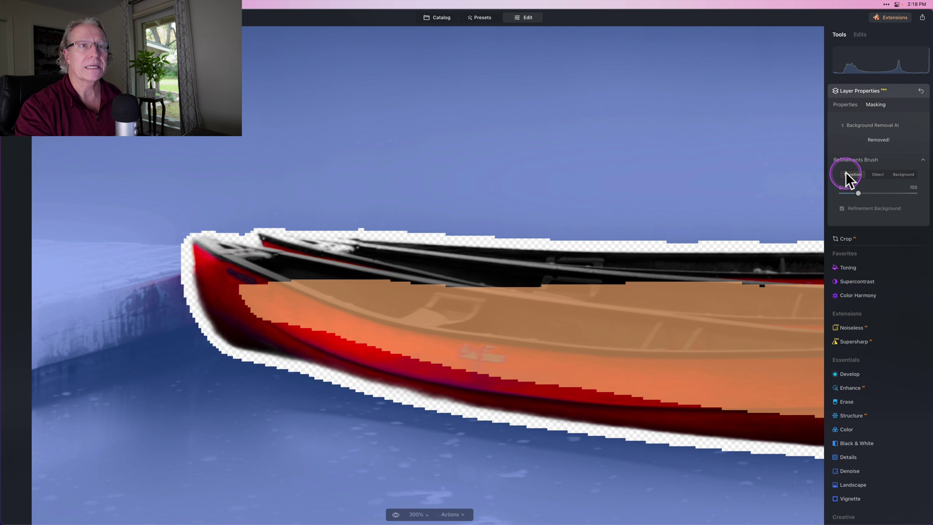
# Paint the canoe gunwales back into the mask with the Object brush at size 52
pyautogui.click(879, 174)
pyautogui.scroll(-1, 481, 316)
pyautogui.press('[')
pyautogui.press('[')
pyautogui.press('[')
pyautogui.press('[')
pyautogui.press('[')
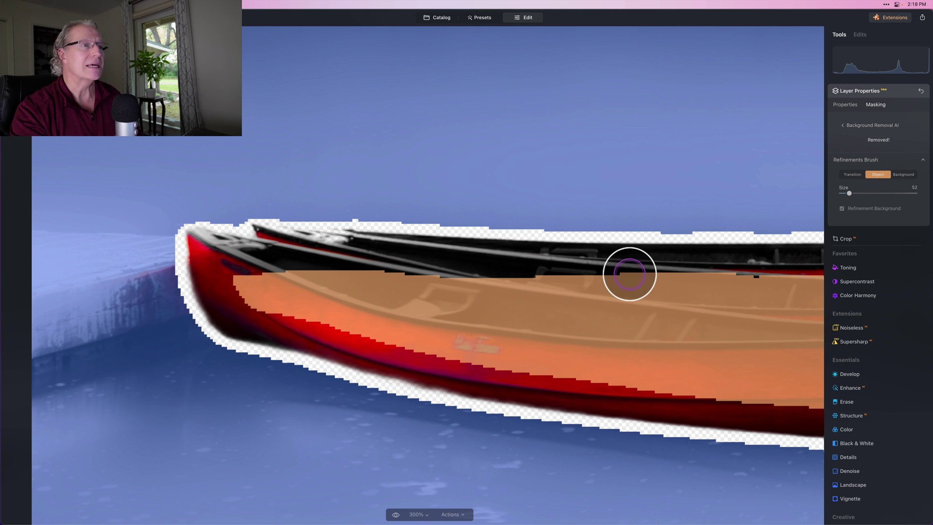
pyautogui.moveTo(569, 266)
pyautogui.mouseDown()
pyautogui.moveTo(450, 276)
pyautogui.moveTo(358, 262)
pyautogui.moveTo(339, 242)
pyautogui.moveTo(282, 240)
pyautogui.moveTo(239, 257)
pyautogui.moveTo(207, 249)
pyautogui.moveTo(234, 279)
pyautogui.moveTo(223, 289)
pyautogui.moveTo(242, 305)
pyautogui.moveTo(274, 304)
pyautogui.moveTo(233, 291)
pyautogui.moveTo(347, 263)
pyautogui.moveTo(244, 270)
pyautogui.moveTo(324, 256)
pyautogui.moveTo(241, 272)
pyautogui.moveTo(382, 267)
pyautogui.moveTo(599, 277)
pyautogui.mouseUp()
pyautogui.hscroll(10, 594, 277)
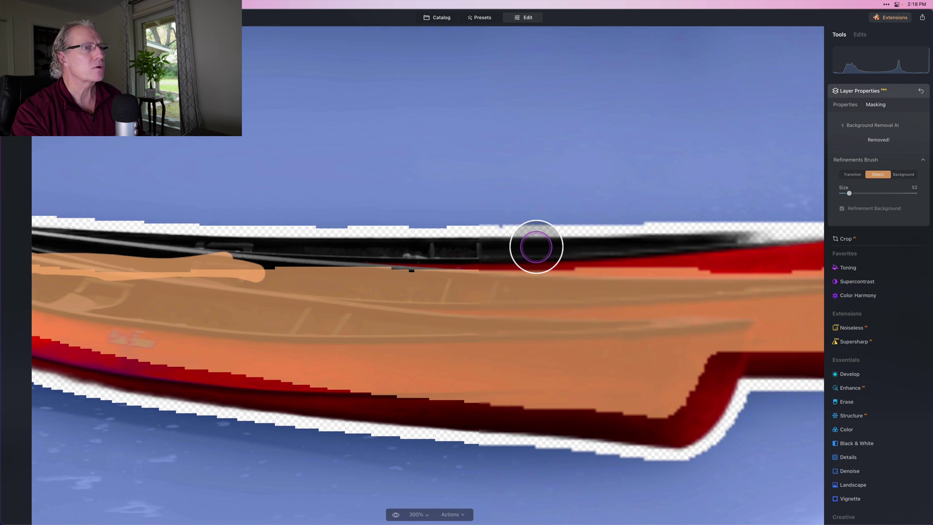
pyautogui.hscroll(-10, 535, 246)
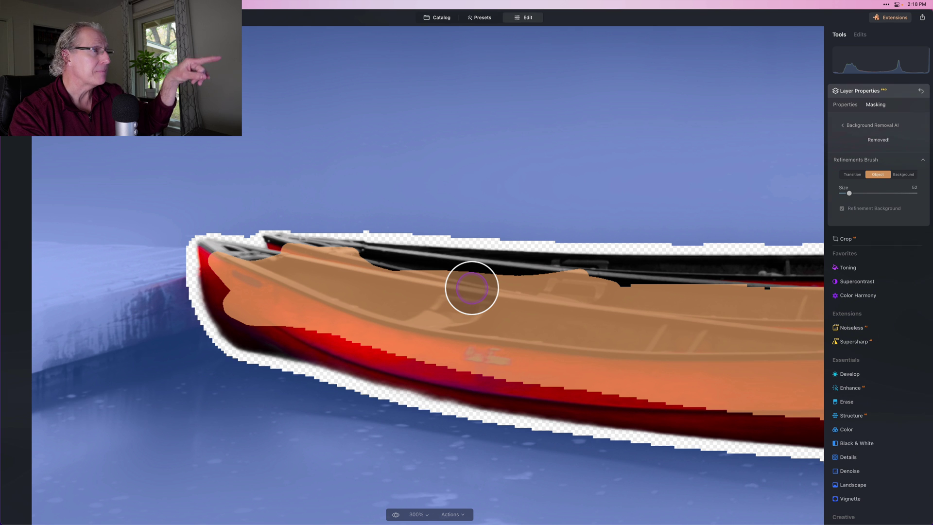
pyautogui.hscroll(10, 471, 288)
pyautogui.hscroll(6, 387, 273)
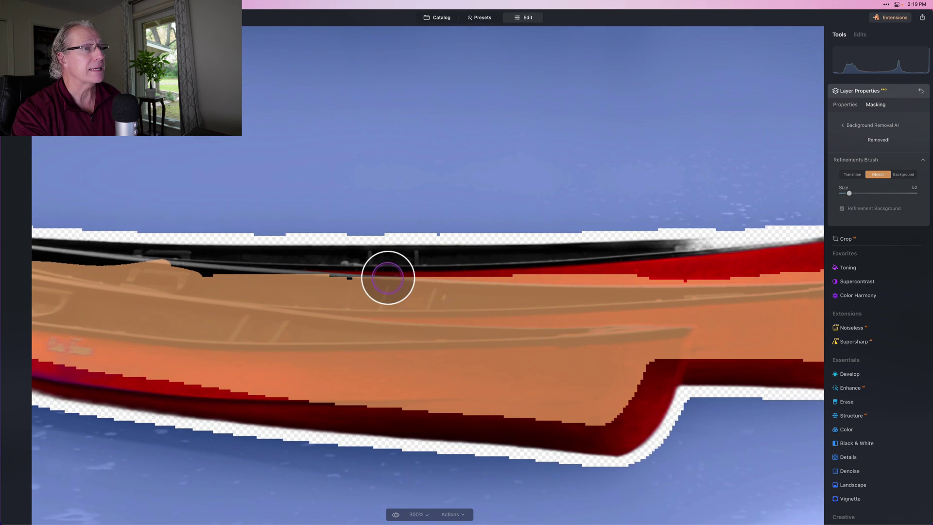
pyautogui.moveTo(502, 260)
pyautogui.mouseDown()
pyautogui.moveTo(636, 246)
pyautogui.moveTo(707, 250)
pyautogui.moveTo(680, 304)
pyautogui.moveTo(726, 310)
pyautogui.moveTo(701, 333)
pyautogui.moveTo(658, 342)
pyautogui.moveTo(715, 315)
pyautogui.moveTo(677, 348)
pyautogui.moveTo(489, 362)
pyautogui.moveTo(461, 393)
pyautogui.moveTo(518, 295)
pyautogui.moveTo(611, 269)
pyautogui.moveTo(682, 266)
pyautogui.moveTo(520, 271)
pyautogui.moveTo(624, 260)
pyautogui.moveTo(480, 282)
pyautogui.moveTo(591, 314)
pyautogui.mouseUp()
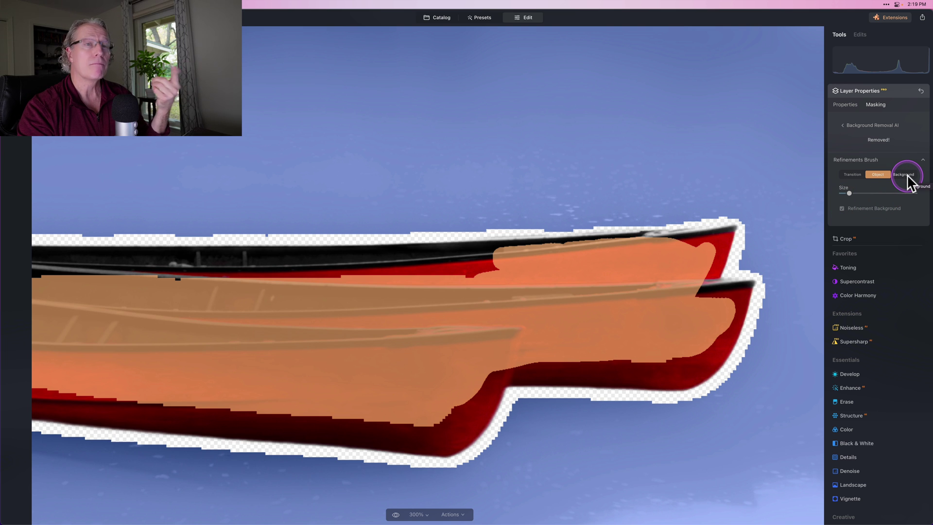
# Refine the bow's top edge with a size-10 brush, then set the brush to Background
pyautogui.click(846, 174)
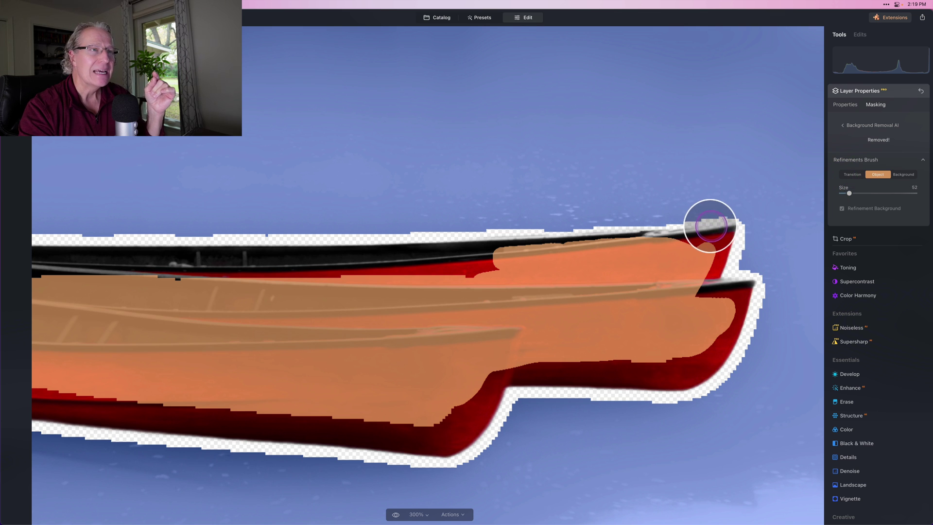
pyautogui.click(810, 202)
pyautogui.click(656, 246)
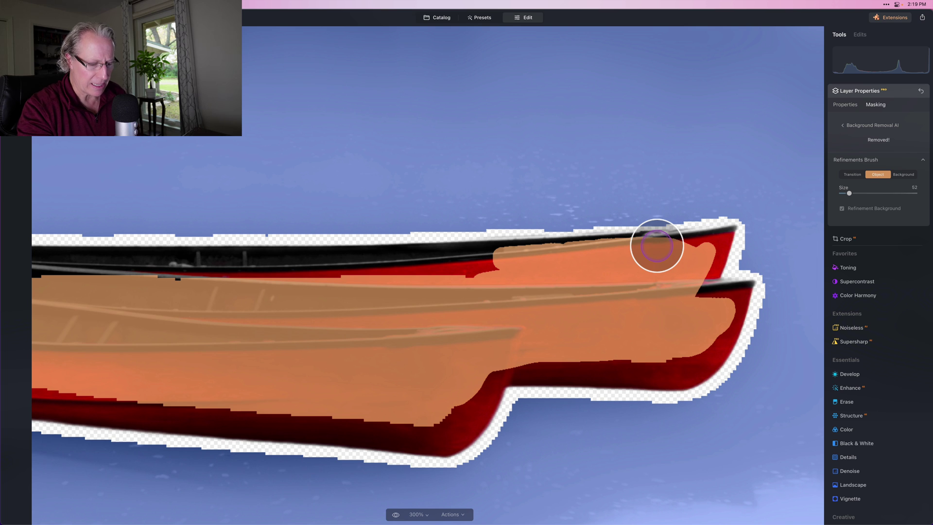
pyautogui.press('[')
pyautogui.press('[')
pyautogui.press('[')
pyautogui.press('[')
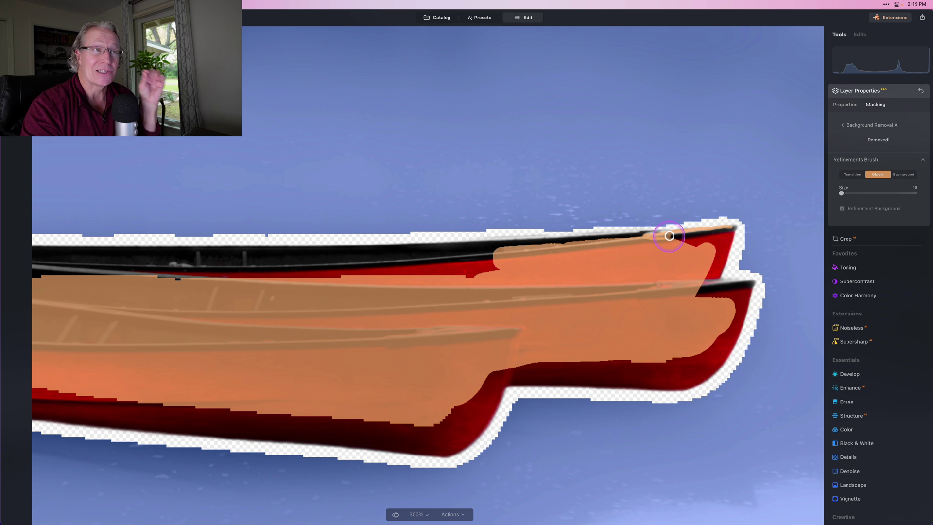
pyautogui.click(670, 236)
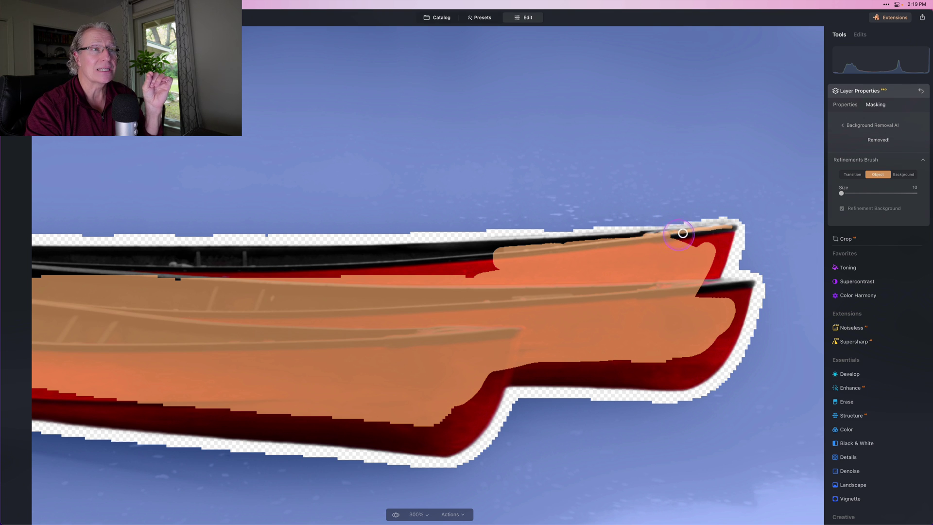
pyautogui.click(747, 224)
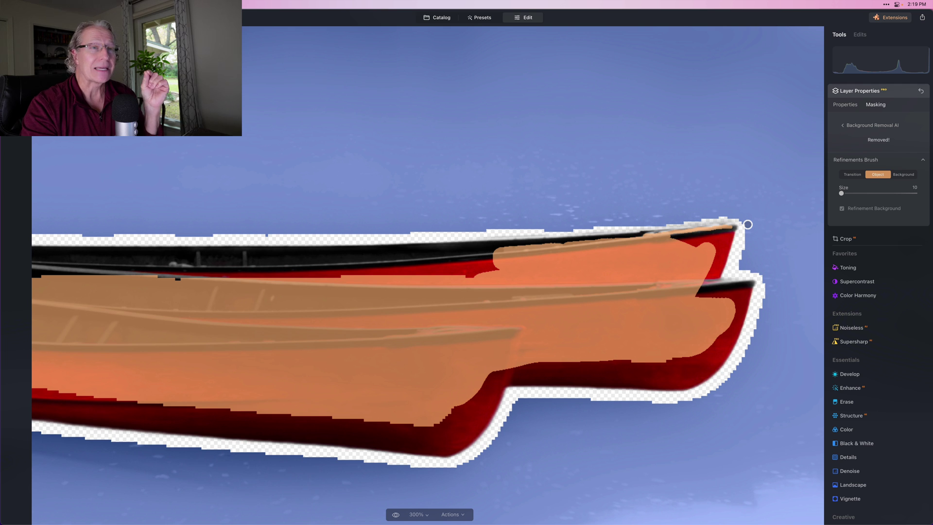
pyautogui.click(900, 175)
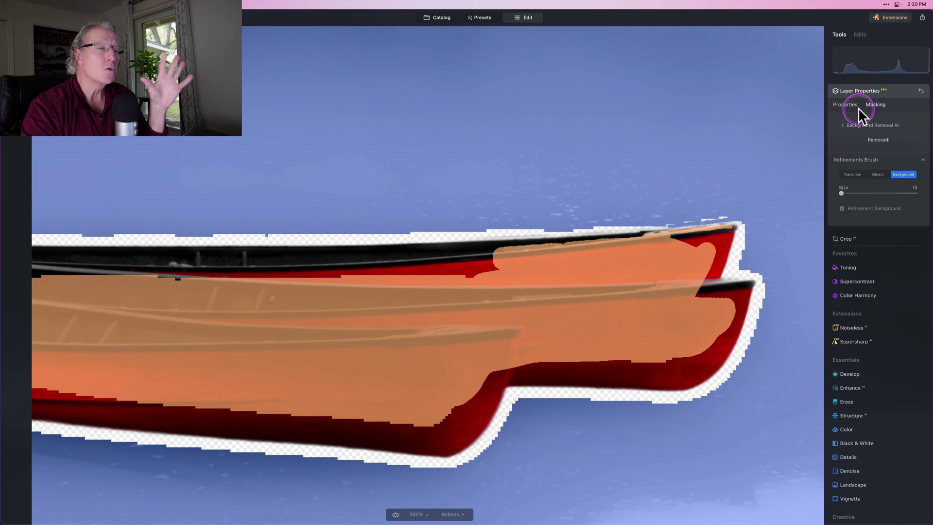
# Touch up the mask at the canoe's bow tip and view the cleaned cut-out without overlay
pyautogui.click(863, 158)
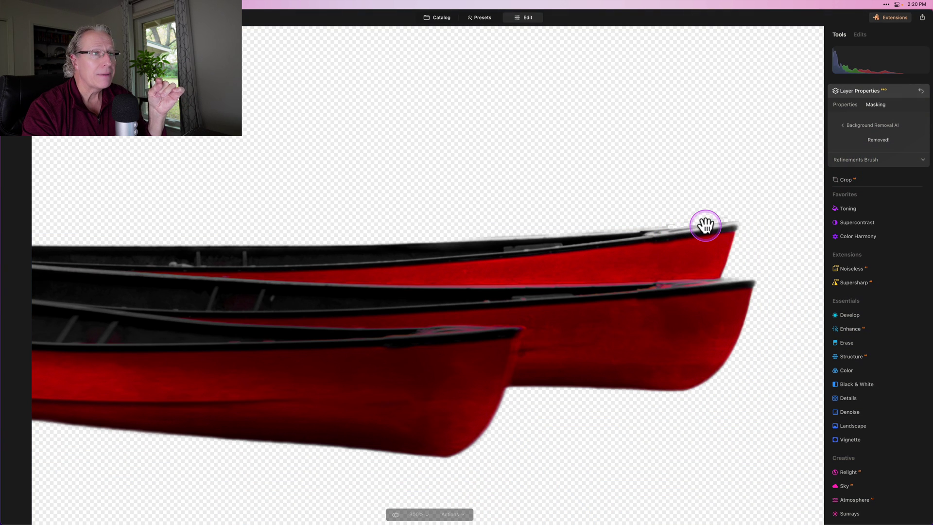
pyautogui.hscroll(-15, 657, 292)
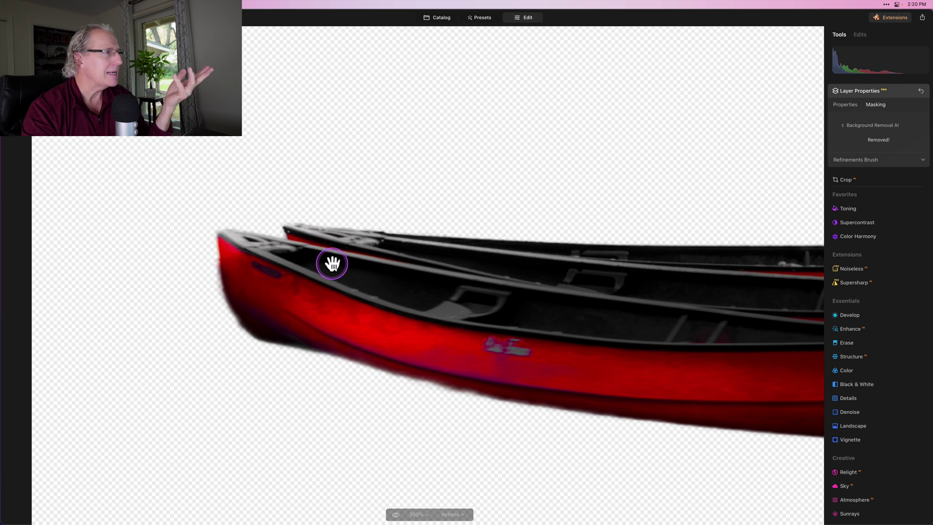
pyautogui.hscroll(4, 509, 289)
pyautogui.hscroll(10, 509, 289)
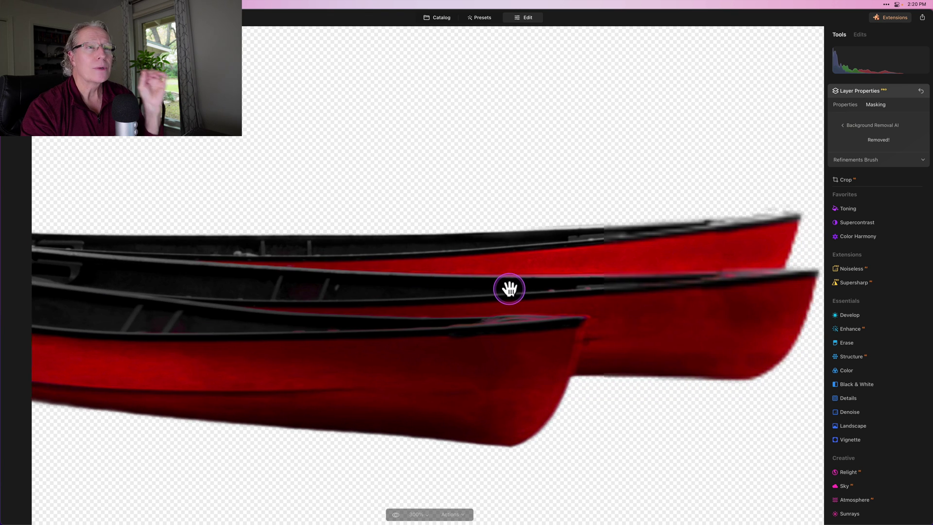
pyautogui.click(870, 160)
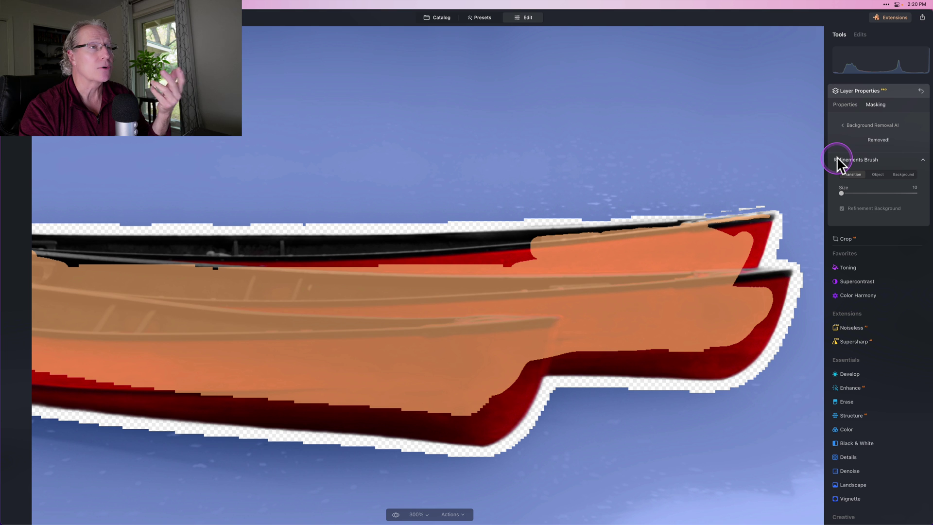
pyautogui.click(753, 202)
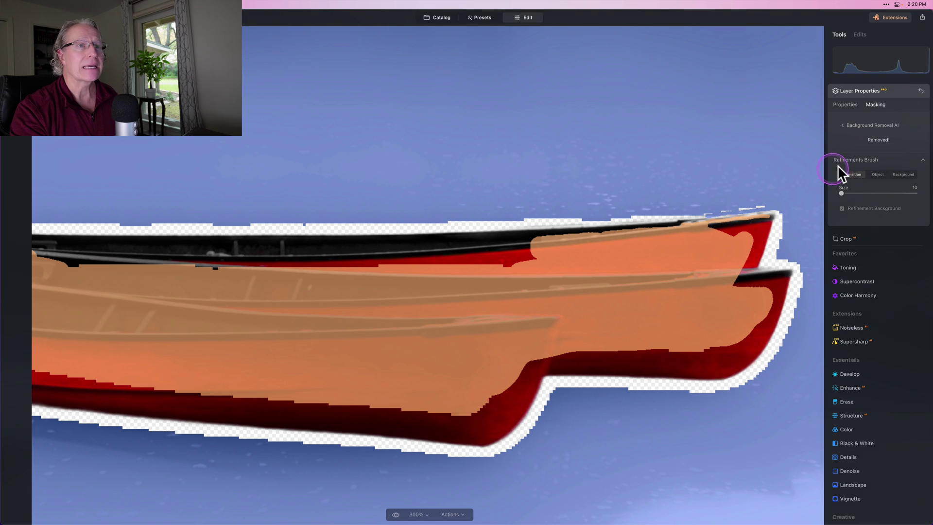
pyautogui.click(857, 160)
# Fit the whole canoe cut-out to the screen and start adding a new image layer
pyautogui.click(864, 90)
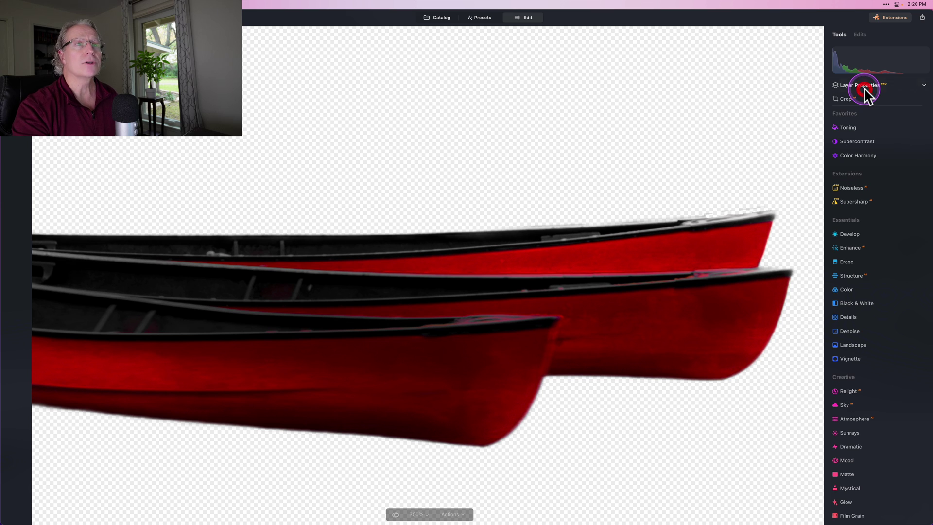
pyautogui.click(416, 514)
pyautogui.click(430, 440)
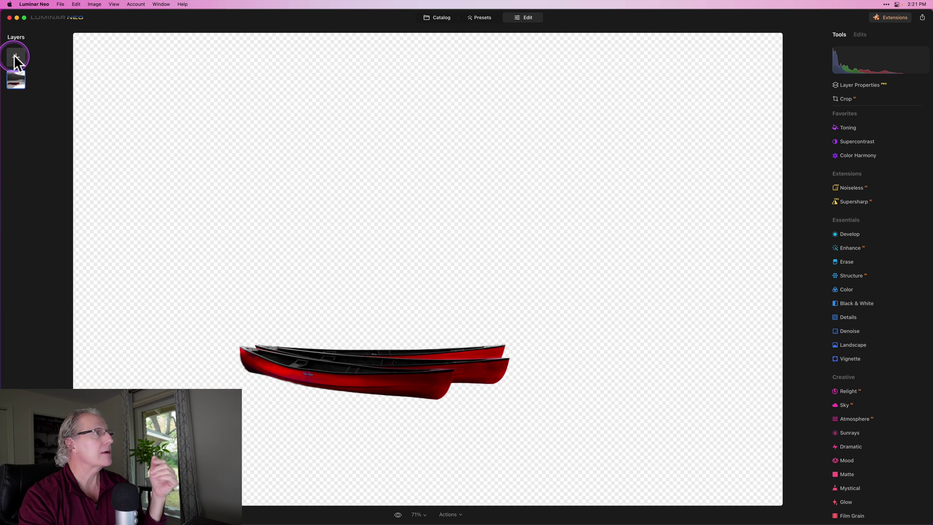
pyautogui.click(15, 55)
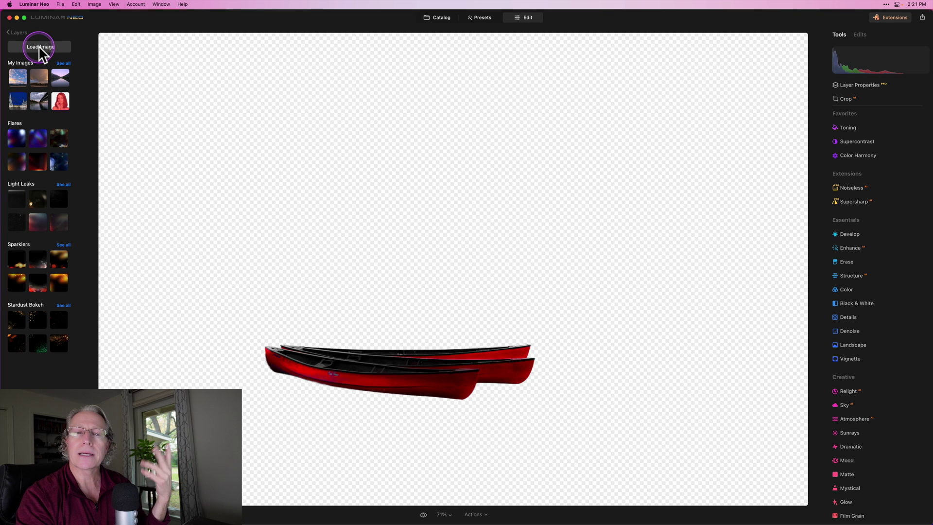
# Add the pastel lake-and-mountain photo from My Images as a new layer
pyautogui.click(63, 62)
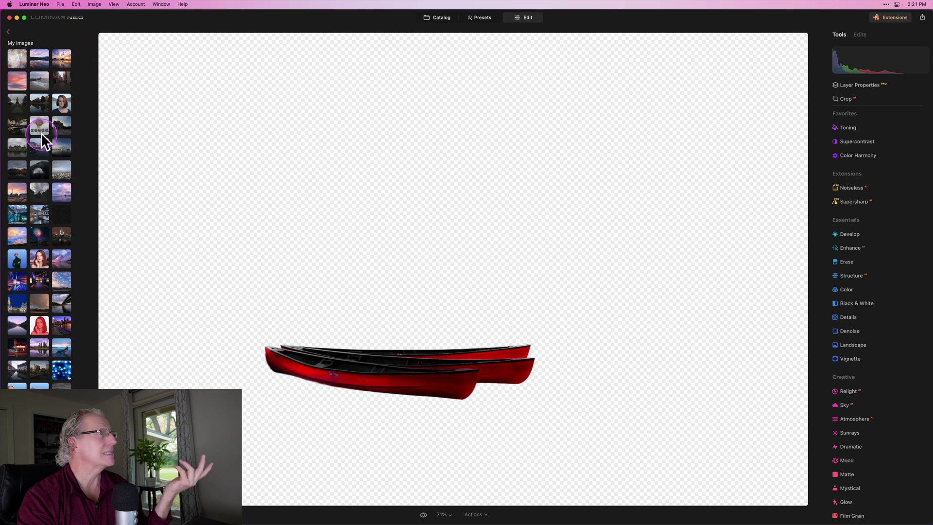
pyautogui.click(43, 59)
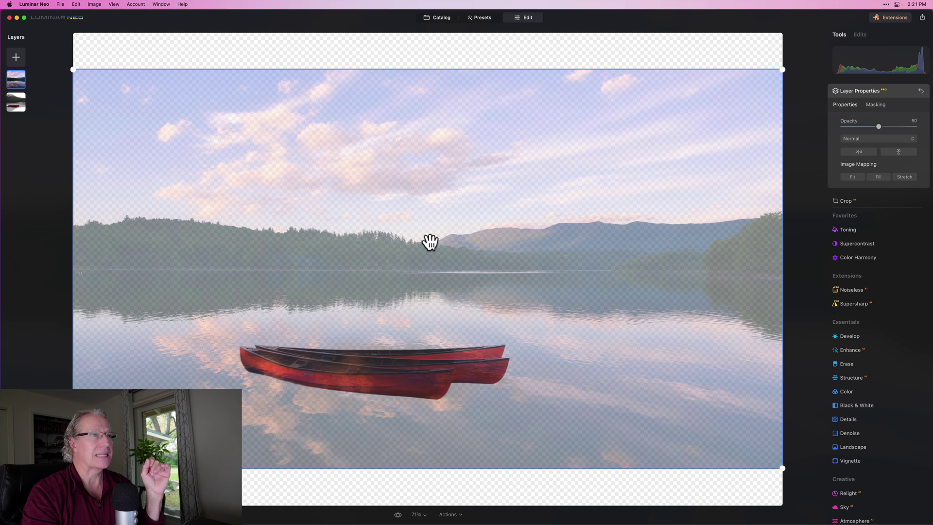
# Try Fit, Fill and Stretch image mapping so the lake layer covers the canvas
pyautogui.click(483, 292)
pyautogui.click(554, 235)
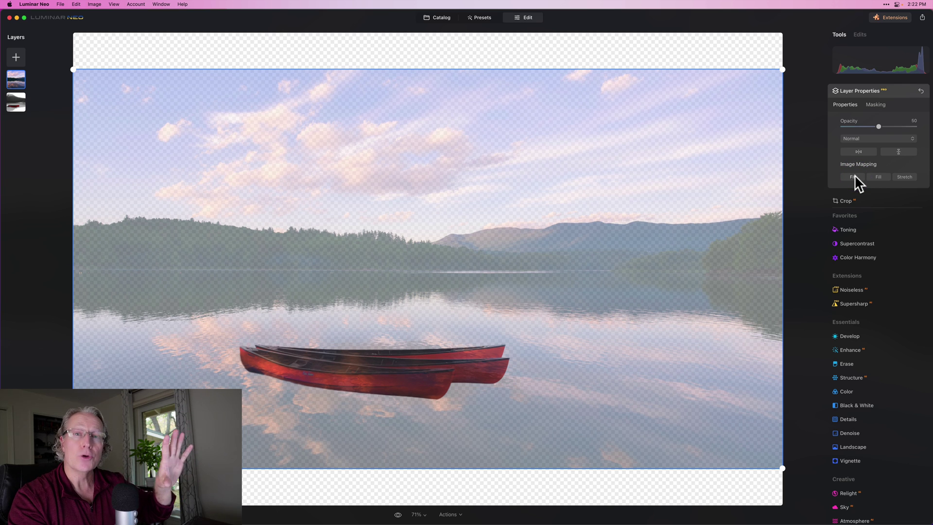
pyautogui.click(879, 175)
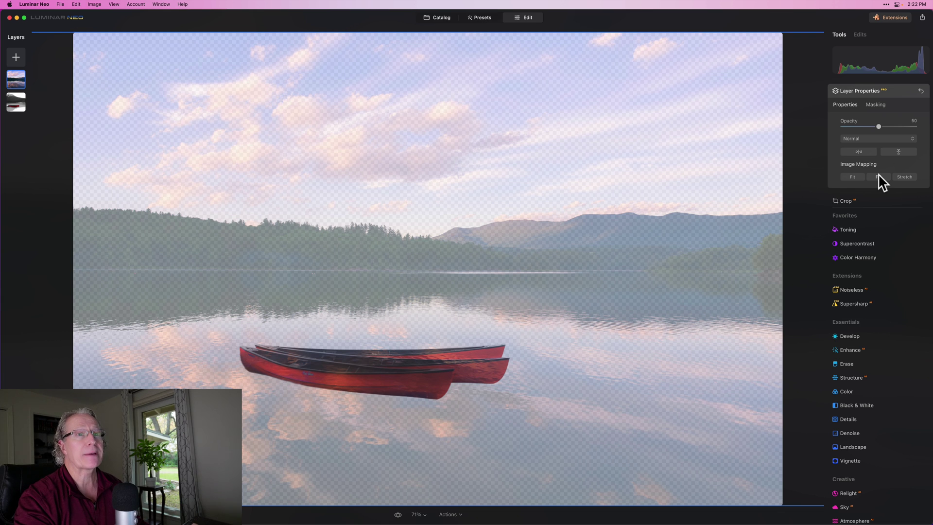
pyautogui.click(907, 177)
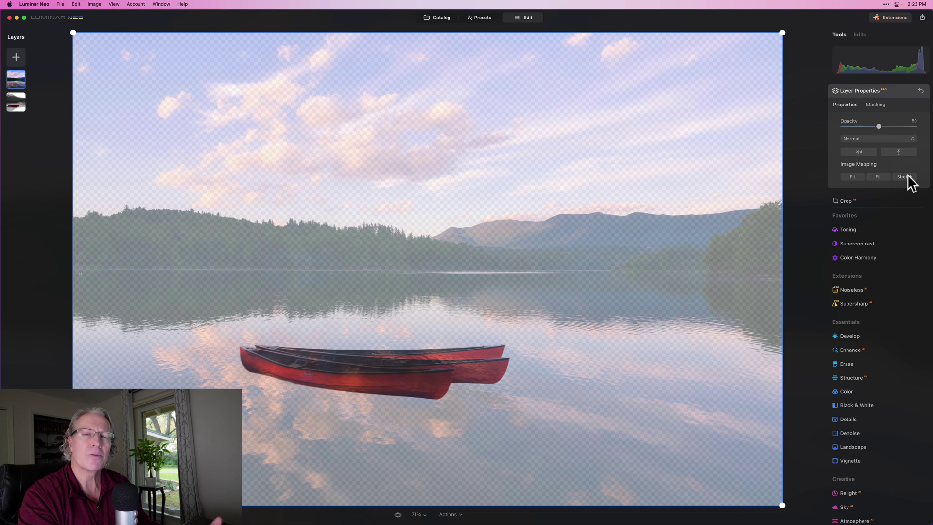
pyautogui.click(880, 178)
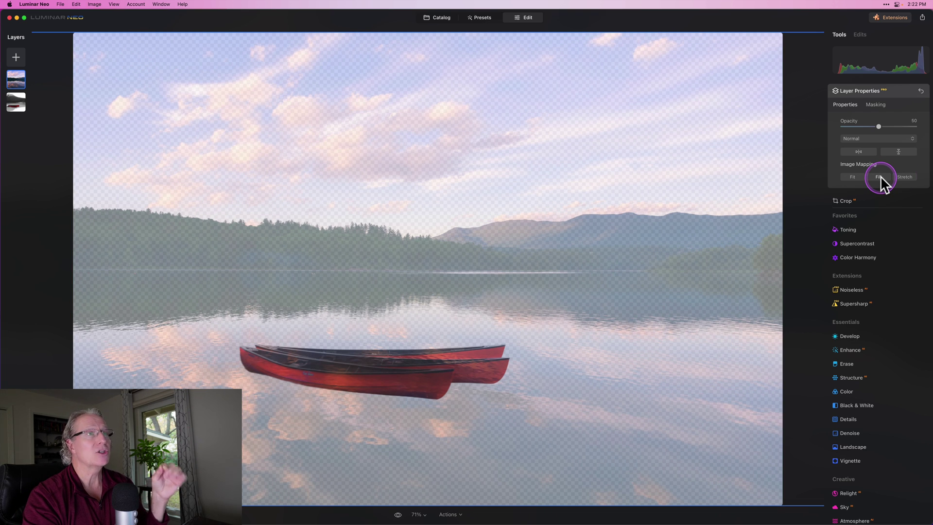
pyautogui.click(852, 177)
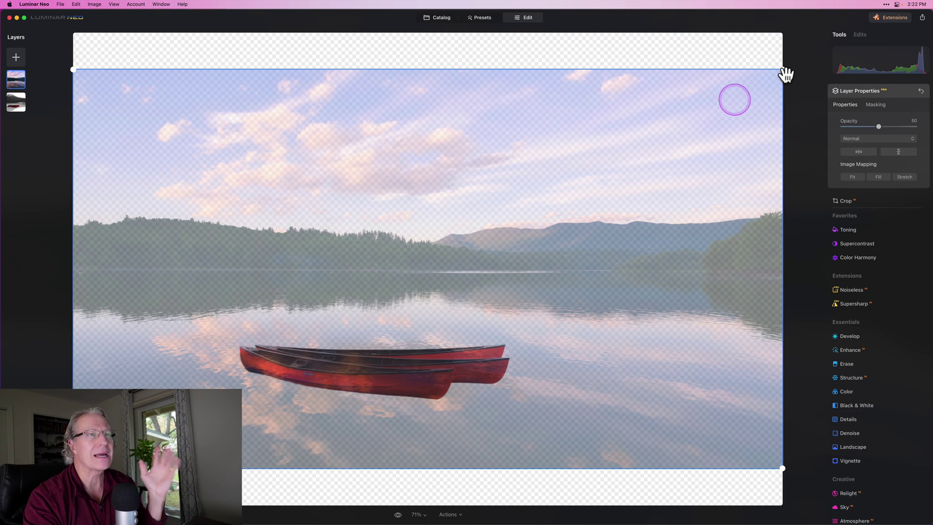
pyautogui.click(878, 176)
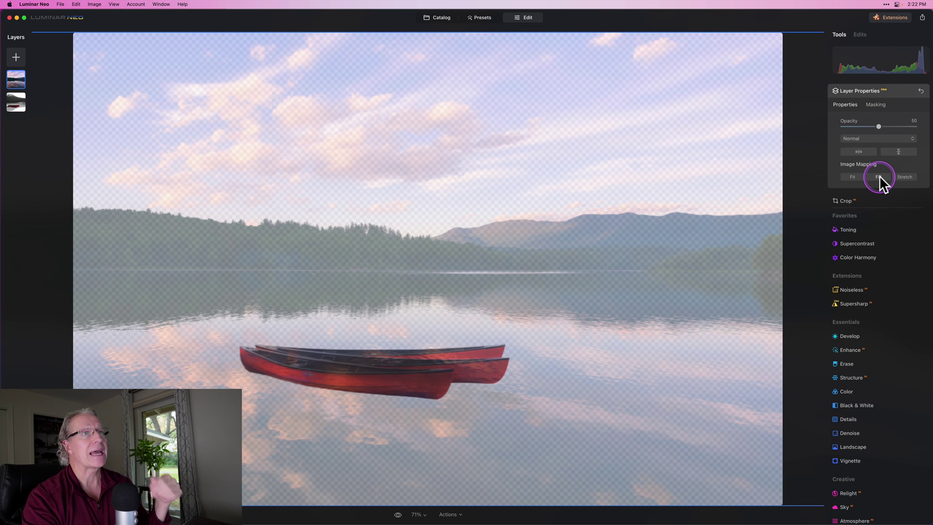
pyautogui.click(905, 176)
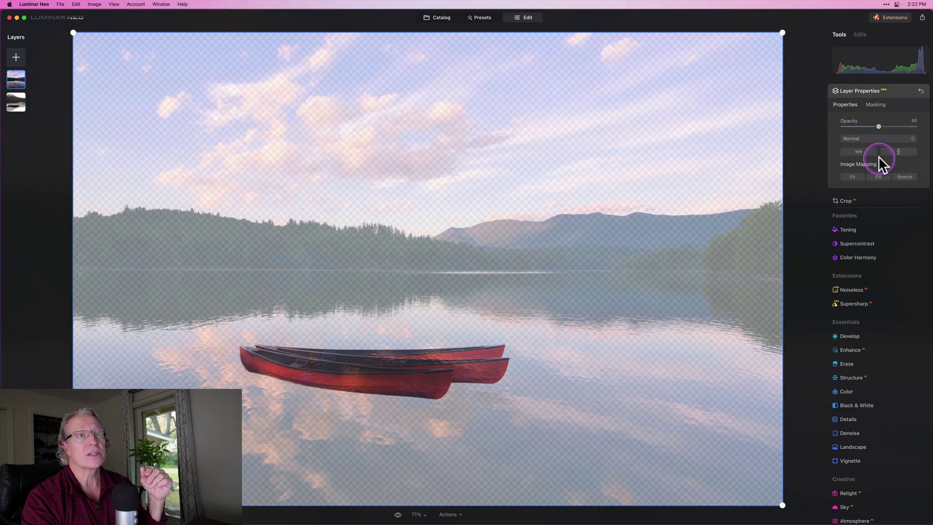
# Raise the lake layer's opacity to 100 so it fully hides the canoes
pyautogui.click(873, 135)
pyautogui.moveTo(879, 125); pyautogui.dragTo(916, 126)
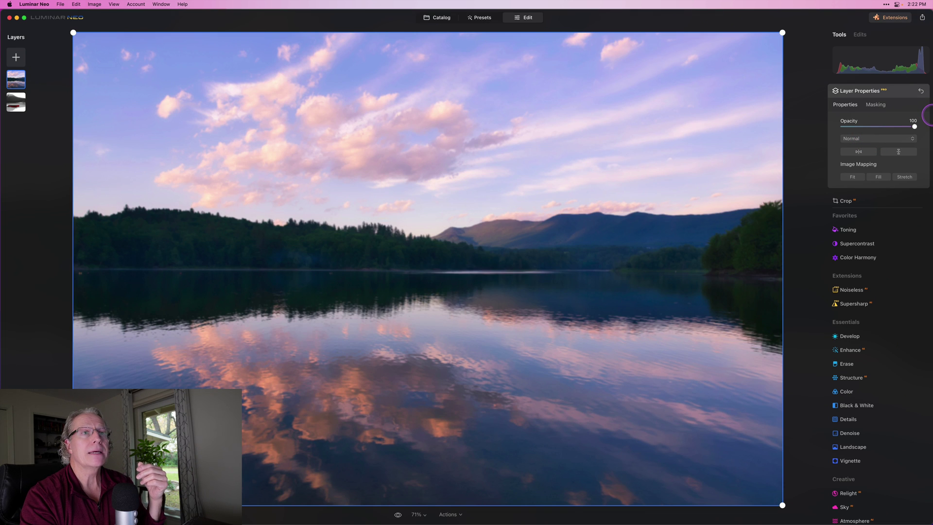
pyautogui.click(882, 91)
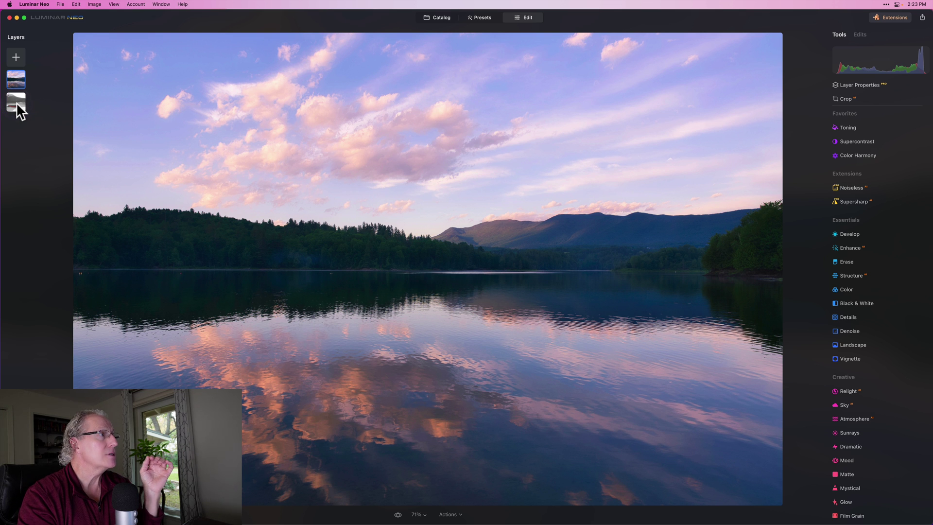
# Move the canoe layer above the lake layer and select it
pyautogui.moveTo(16, 102); pyautogui.dragTo(16, 78)
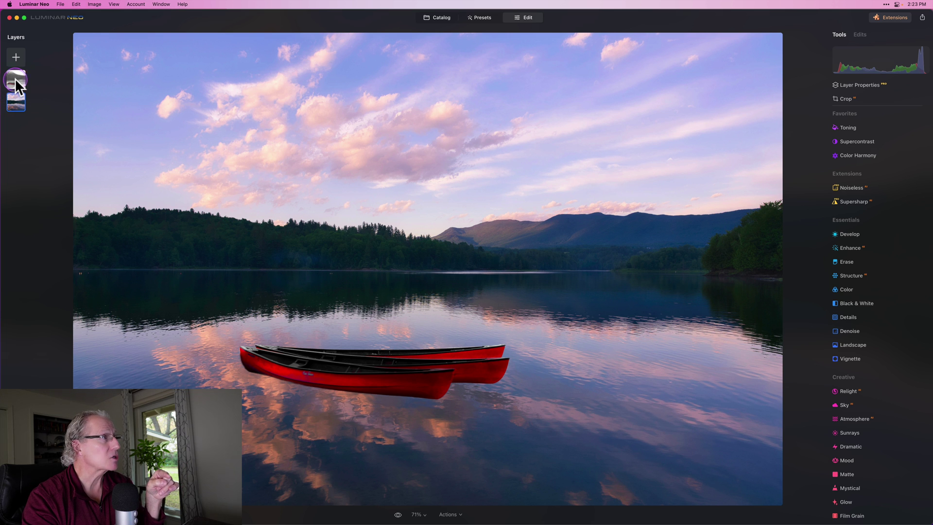
pyautogui.click(15, 79)
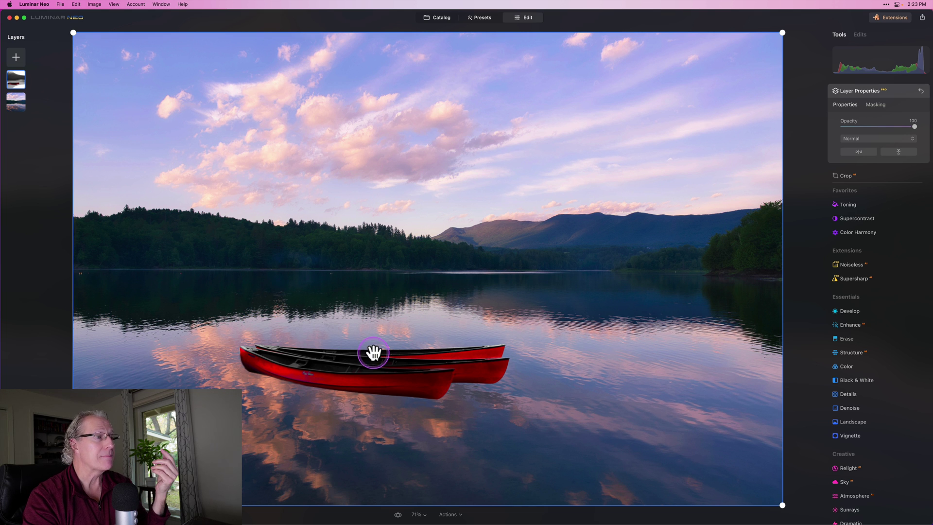
# Scale the canoes down and place them on the lower right of the lake
pyautogui.moveTo(377, 369); pyautogui.dragTo(421, 331)
pyautogui.moveTo(344, 350); pyautogui.dragTo(396, 376)
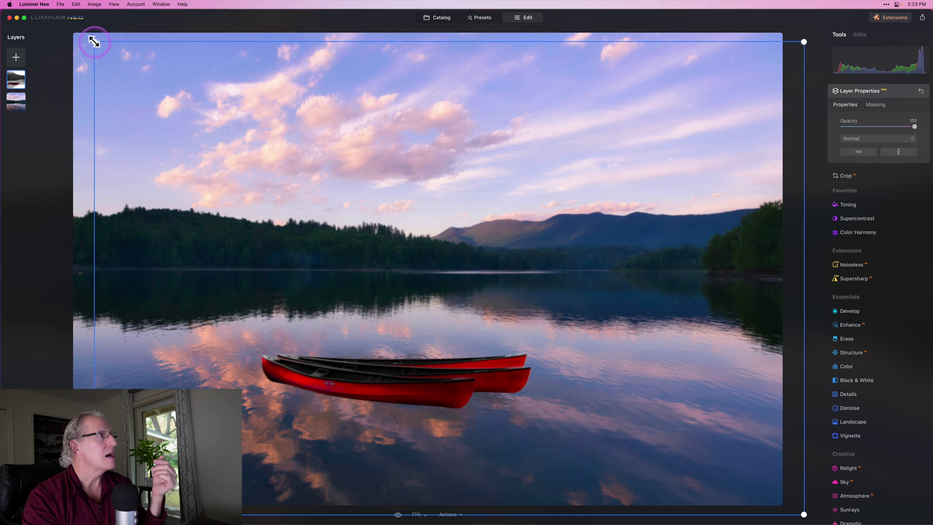
pyautogui.moveTo(94, 42); pyautogui.dragTo(305, 154)
pyautogui.moveTo(552, 353); pyautogui.dragTo(597, 349)
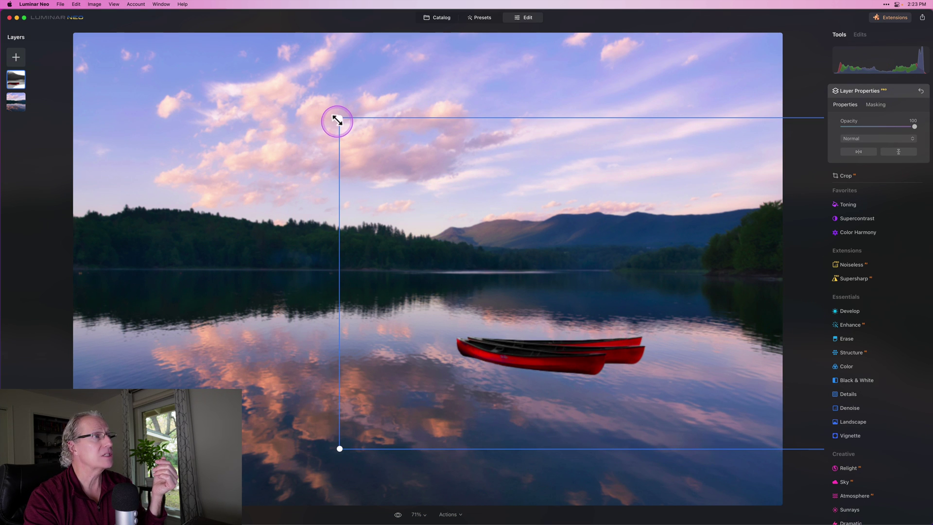
pyautogui.moveTo(337, 120); pyautogui.dragTo(261, 87)
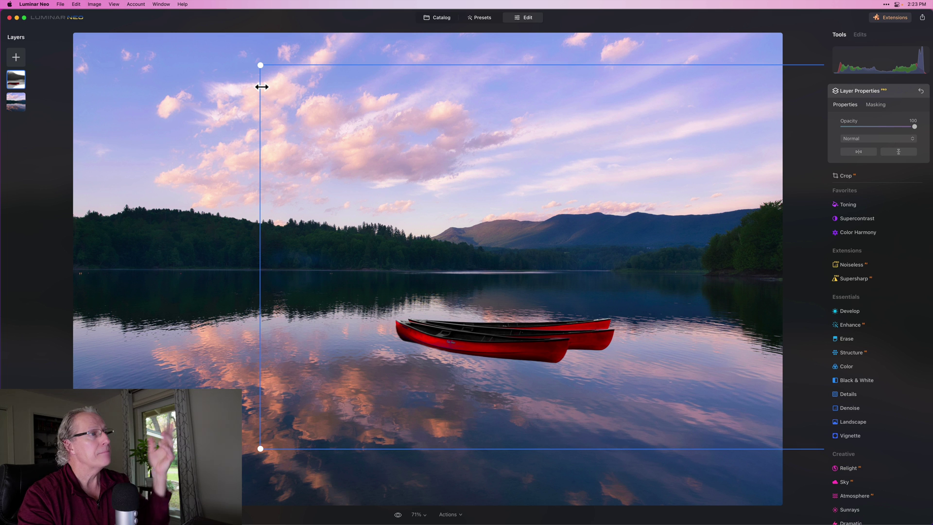
pyautogui.moveTo(529, 340); pyautogui.dragTo(621, 372)
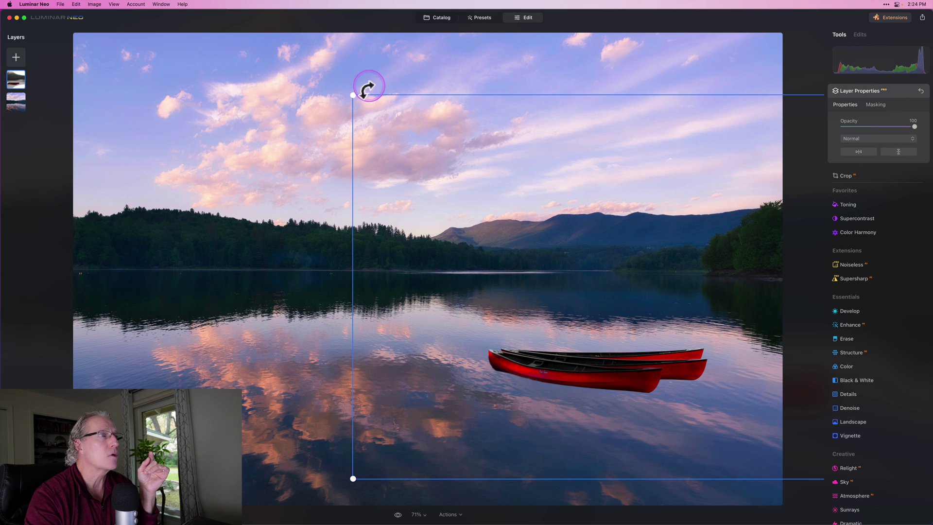
pyautogui.moveTo(353, 94); pyautogui.dragTo(315, 70)
pyautogui.moveTo(602, 359); pyautogui.dragTo(621, 362)
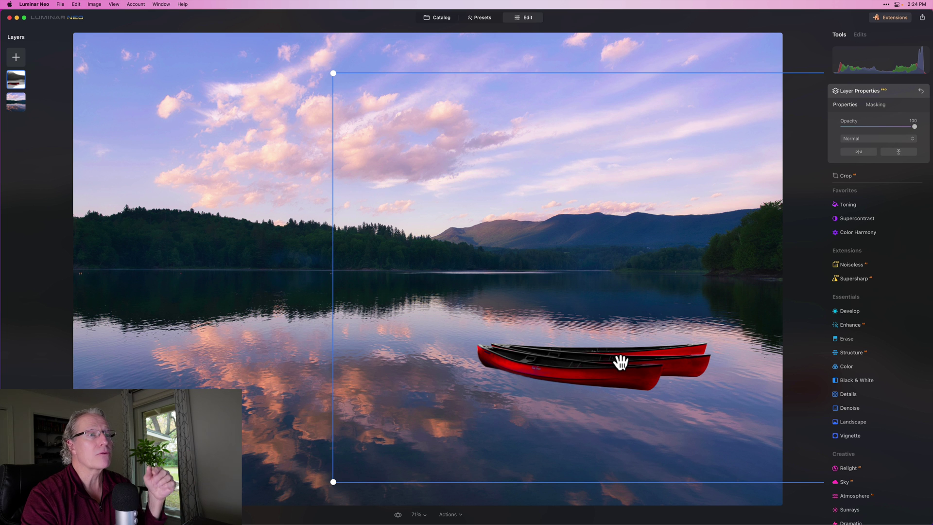
# Flip the red canoes horizontally and move them toward the lower-right edge of the lake
pyautogui.click(771, 199)
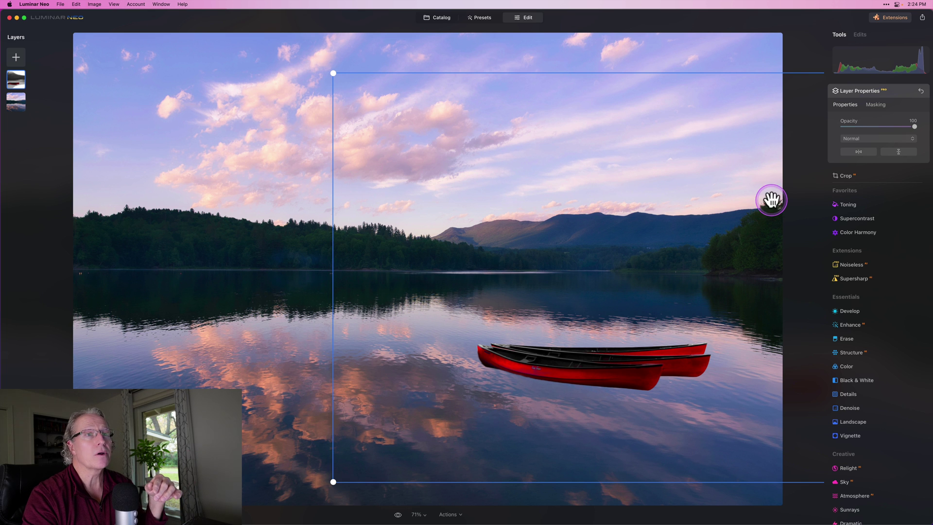
pyautogui.click(858, 152)
pyautogui.click(731, 367)
pyautogui.moveTo(731, 367); pyautogui.dragTo(689, 382)
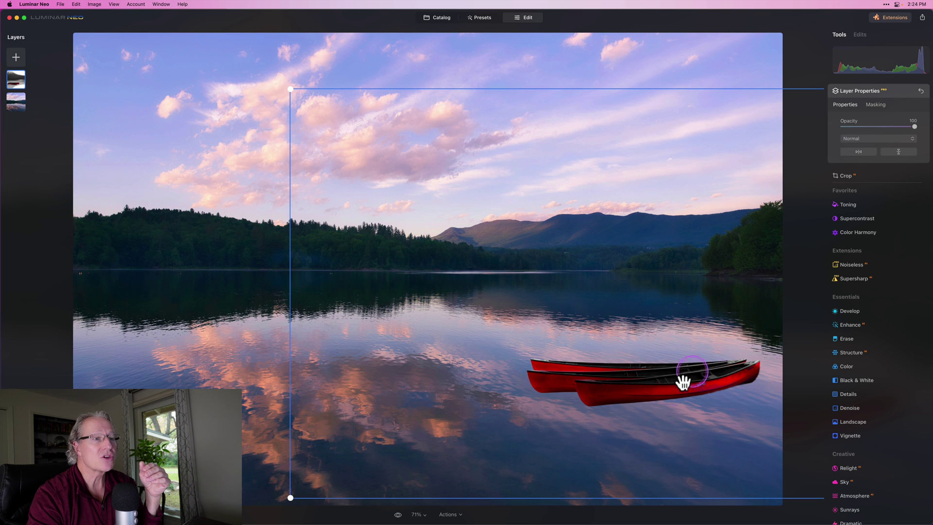
pyautogui.moveTo(679, 387)
pyautogui.mouseDown()
pyautogui.moveTo(677, 377)
pyautogui.moveTo(665, 408)
pyautogui.moveTo(682, 402)
pyautogui.mouseUp()
pyautogui.click(881, 88)
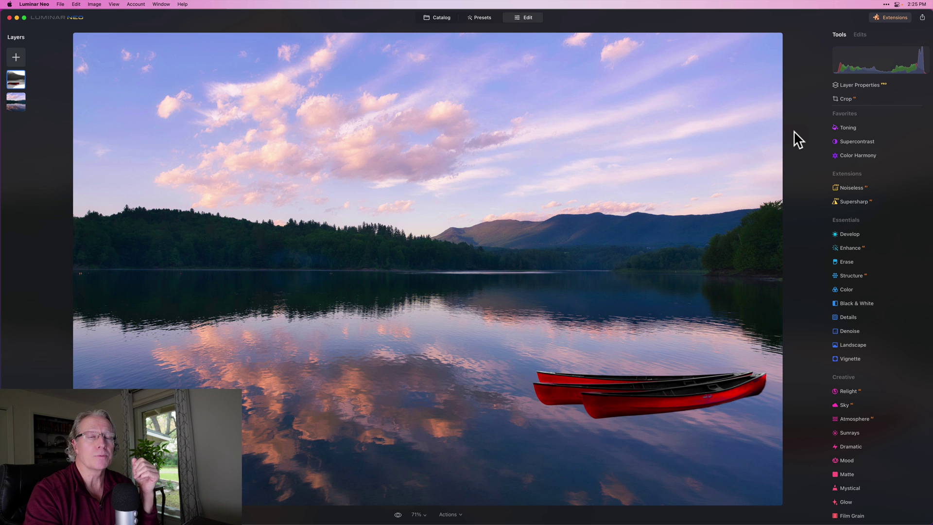
# Open the puffin-in-flight photo from the Catalog for editing
pyautogui.click(437, 18)
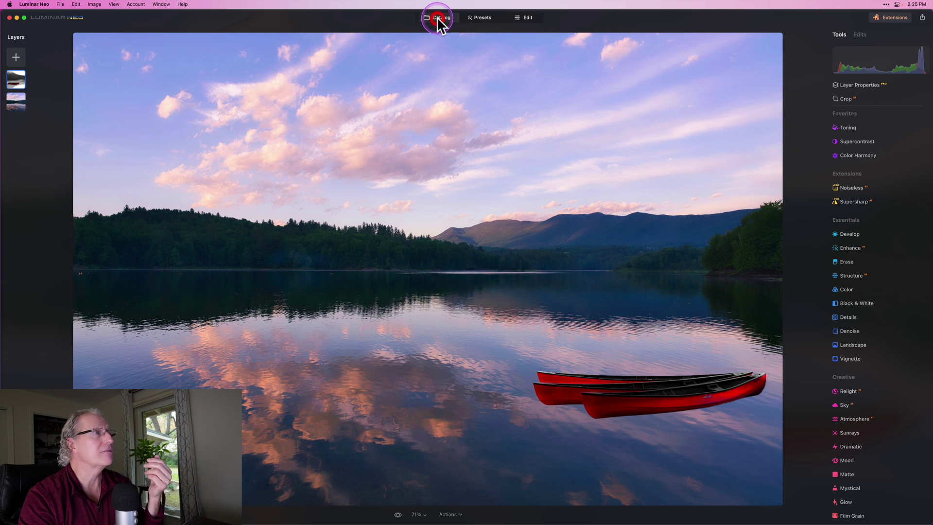
pyautogui.click(167, 102)
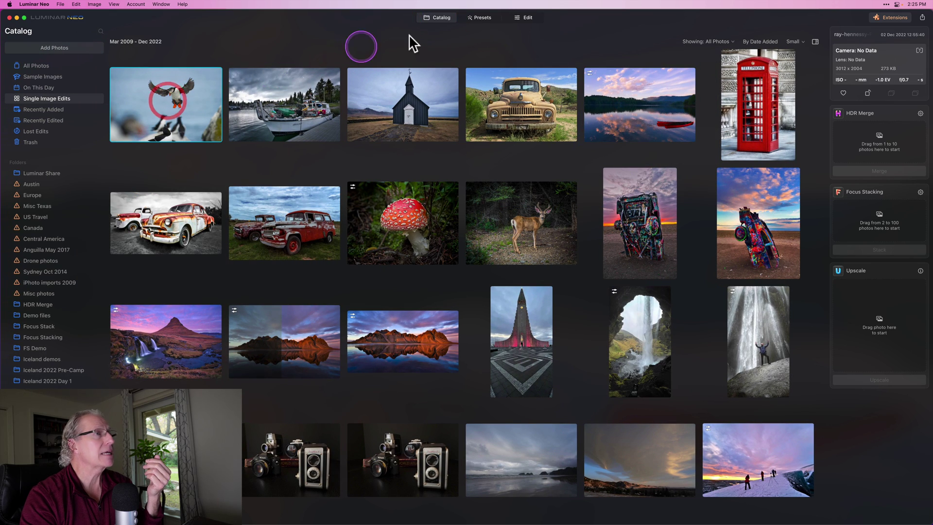
pyautogui.click(524, 18)
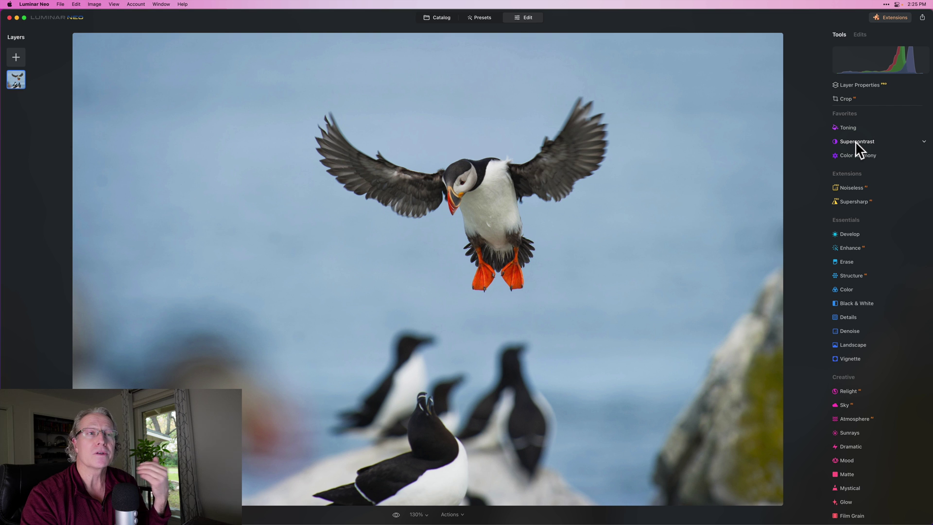
# Cut out the flying puffin with Background Removal AI, using Main Object as the subject
pyautogui.click(864, 82)
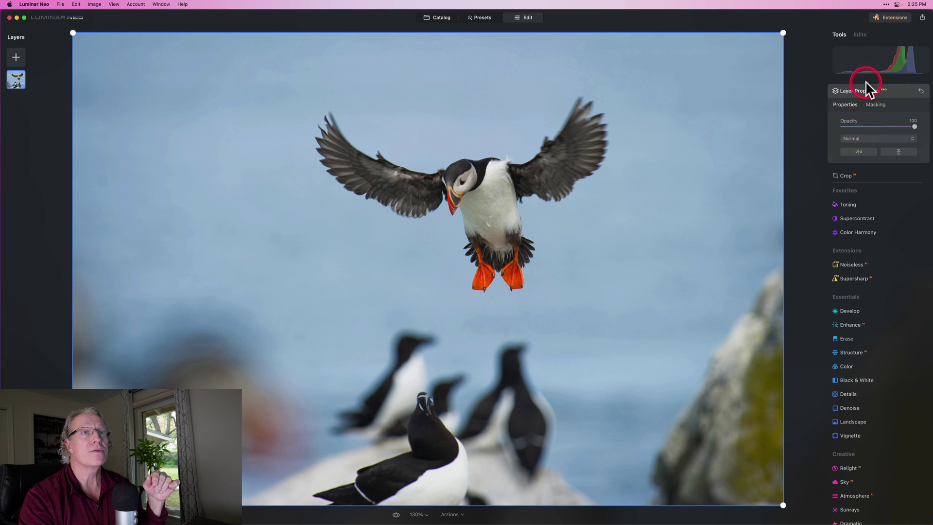
pyautogui.click(874, 104)
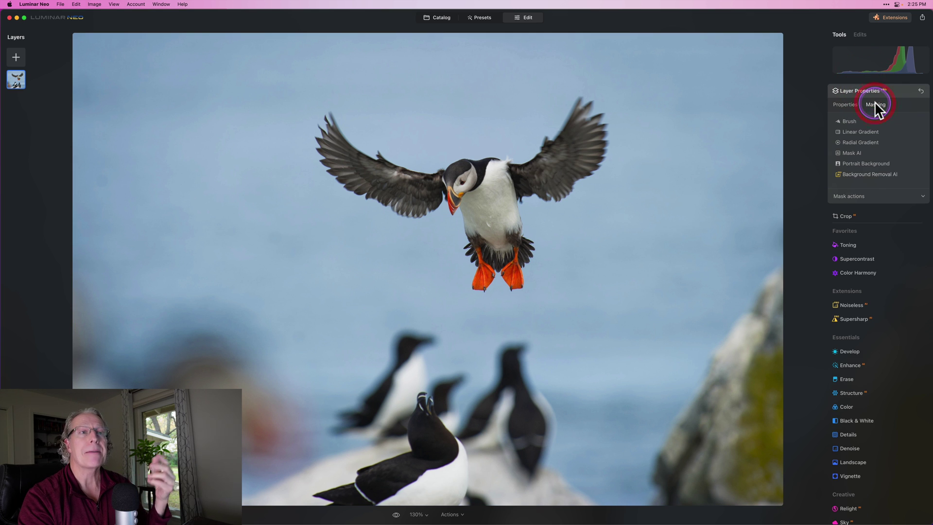
pyautogui.click(870, 173)
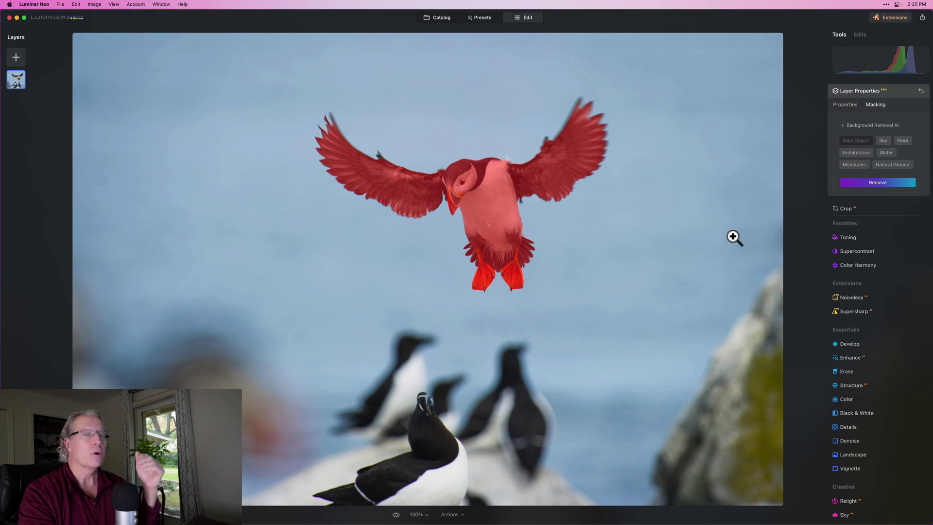
pyautogui.click(873, 144)
pyautogui.click(592, 219)
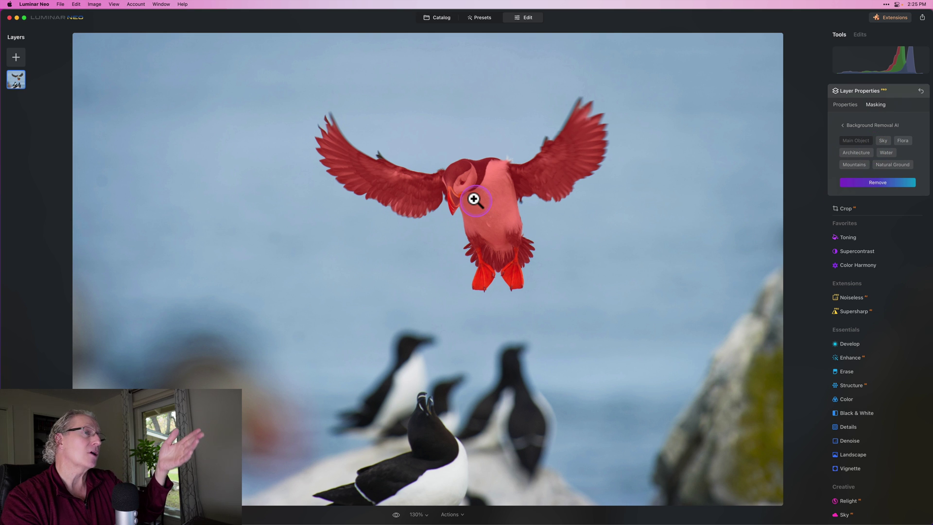
pyautogui.click(523, 209)
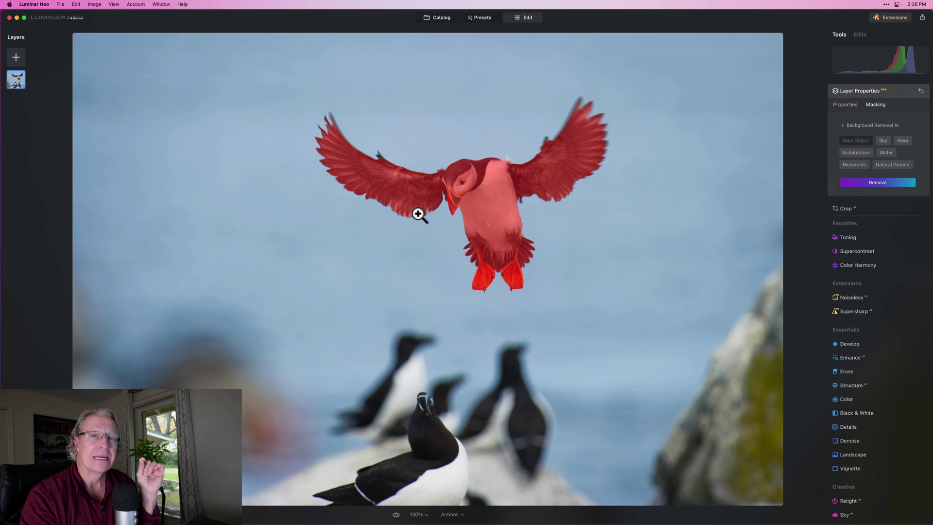
pyautogui.click(871, 182)
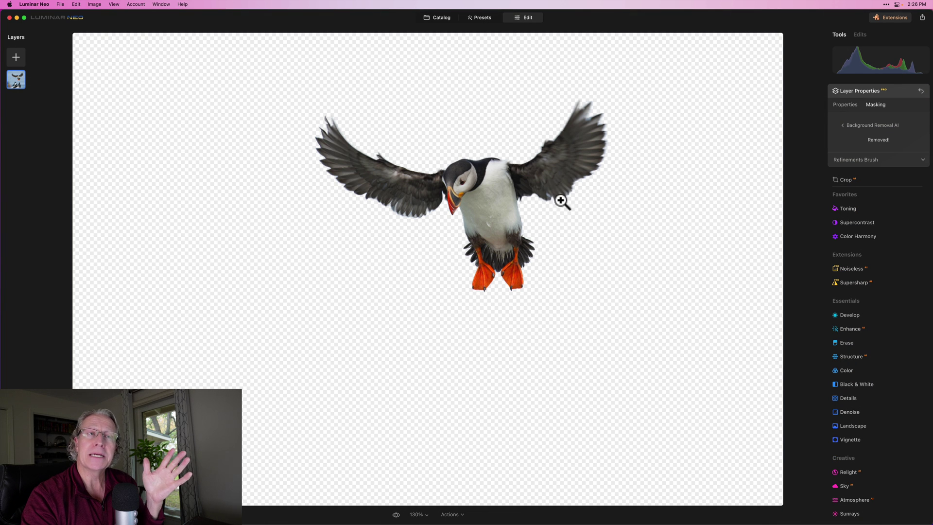
pyautogui.click(856, 90)
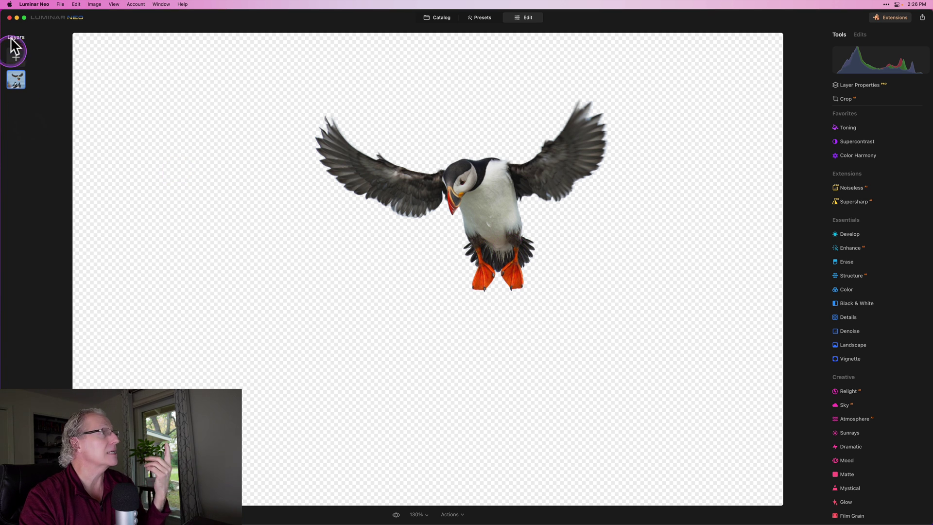
# Add the iceberg lagoon photo as a Fill layer at 100 opacity, with the puffin layer above it
pyautogui.click(15, 55)
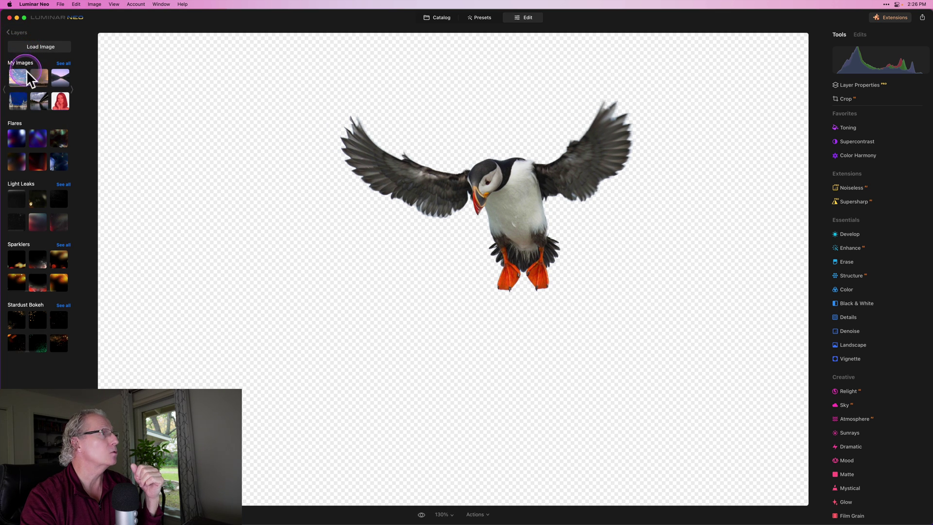
pyautogui.click(64, 64)
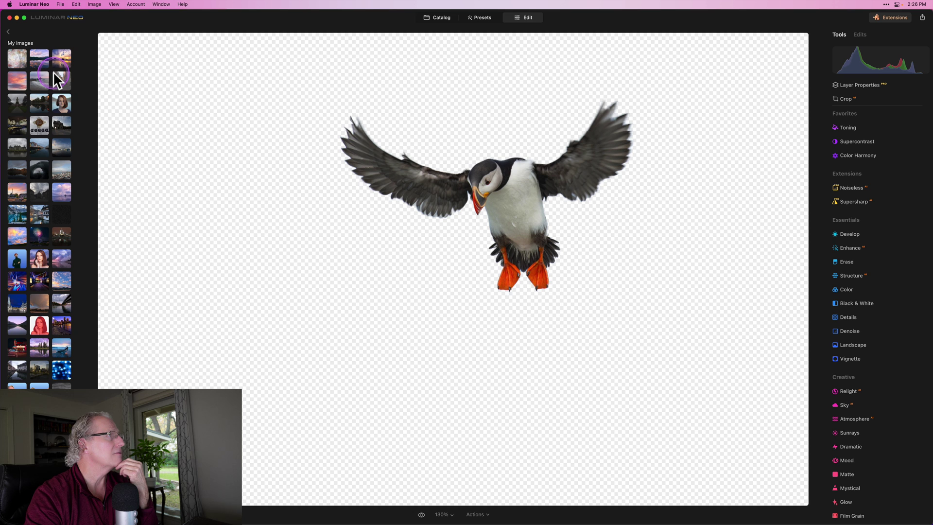
pyautogui.click(61, 145)
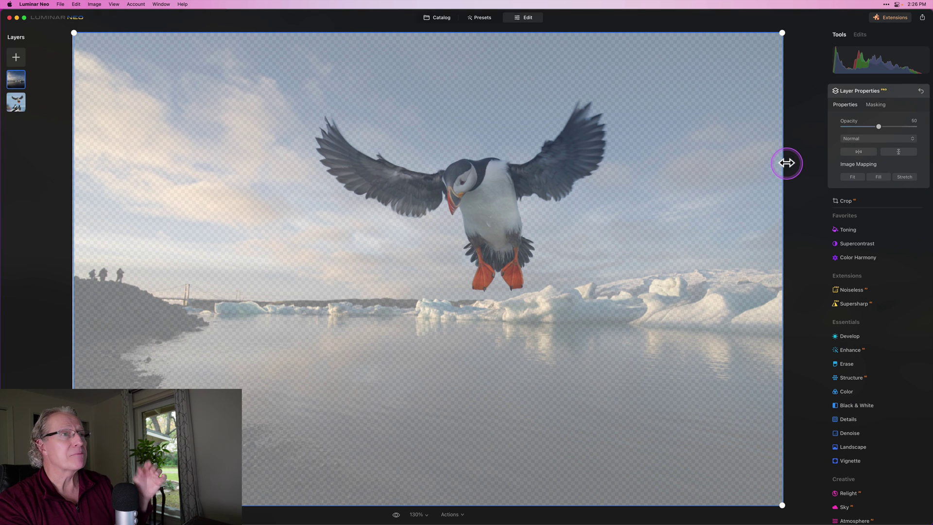
pyautogui.click(877, 177)
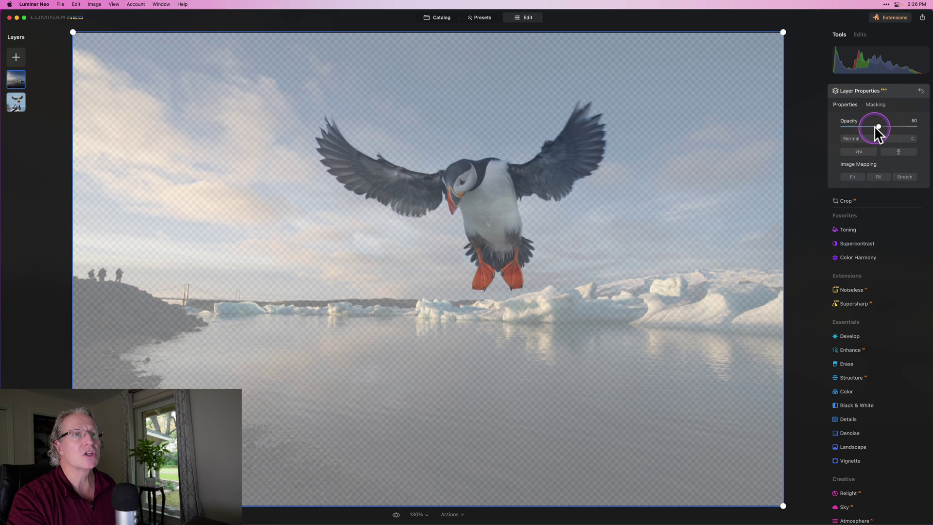
pyautogui.moveTo(876, 123); pyautogui.dragTo(928, 129)
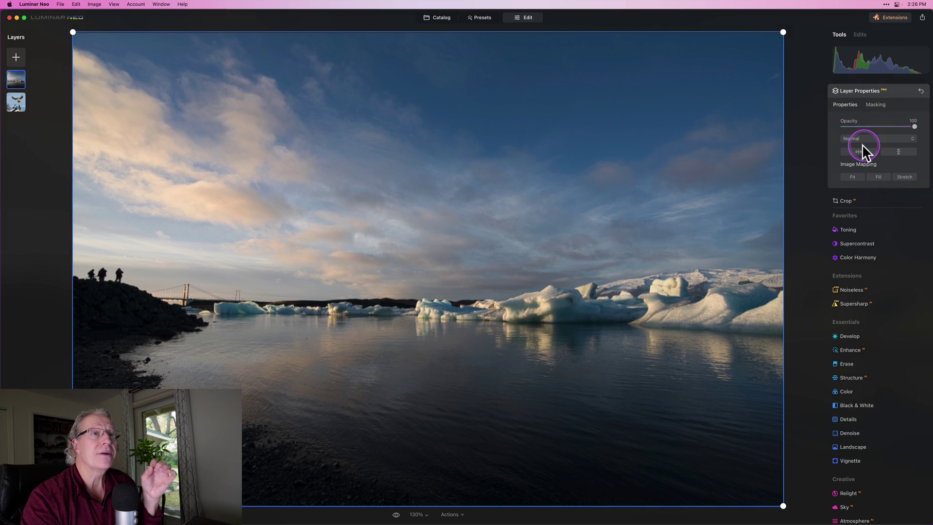
pyautogui.click(16, 102)
pyautogui.moveTo(18, 103); pyautogui.dragTo(18, 79)
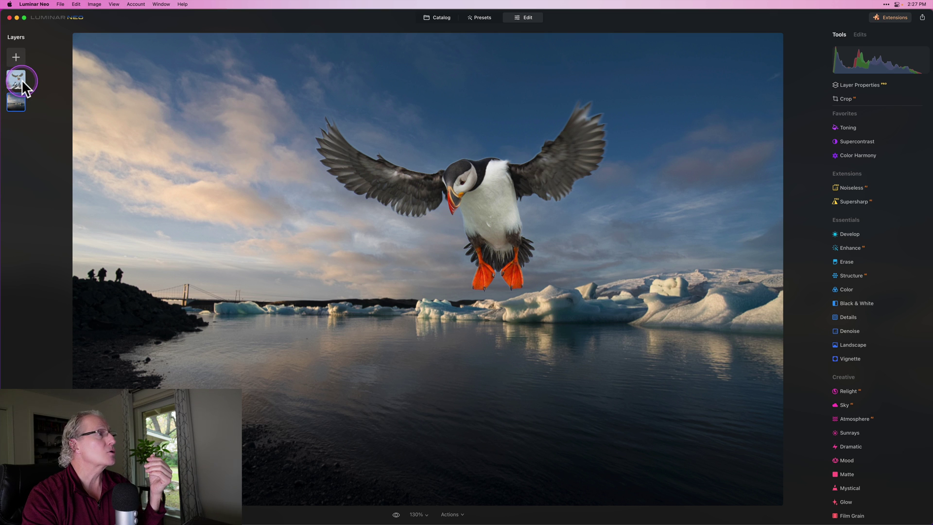
# Shrink the puffin layer in two passes and place it high in the sky, right of centre
pyautogui.click(18, 78)
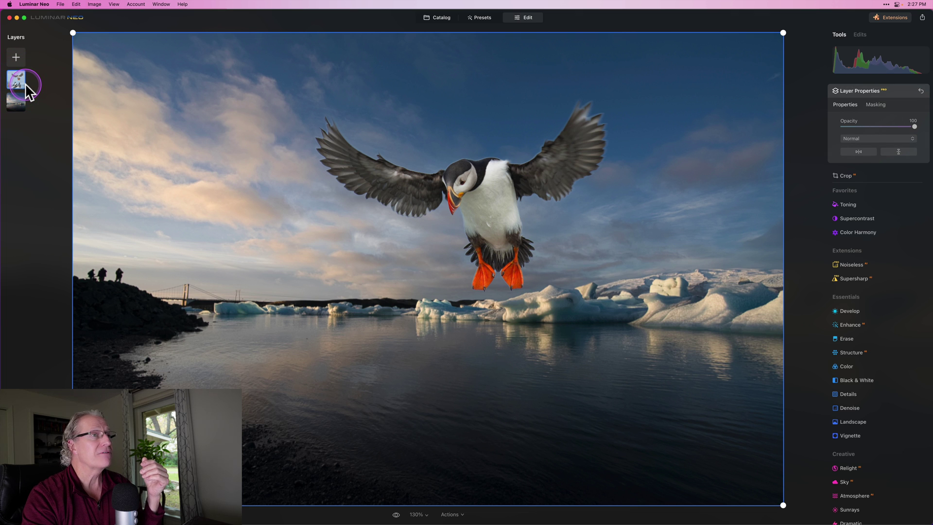
pyautogui.click(262, 199)
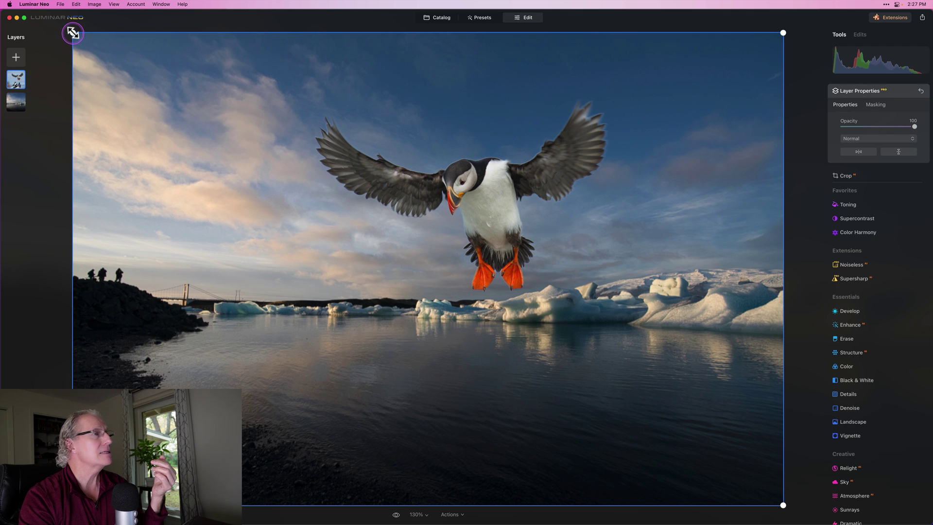
pyautogui.moveTo(73, 32); pyautogui.dragTo(209, 73)
pyautogui.moveTo(579, 271); pyautogui.dragTo(546, 136)
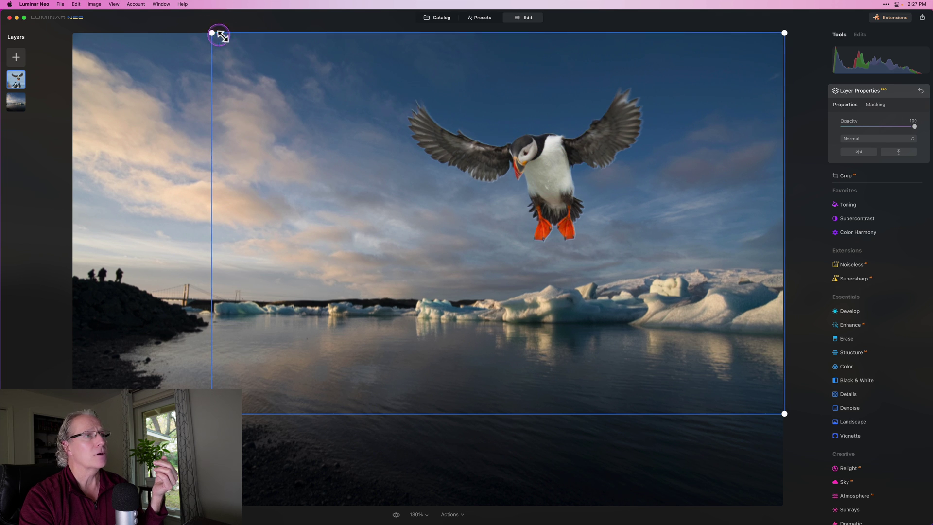
pyautogui.moveTo(231, 41); pyautogui.dragTo(300, 84)
pyautogui.moveTo(581, 203); pyautogui.dragTo(566, 170)
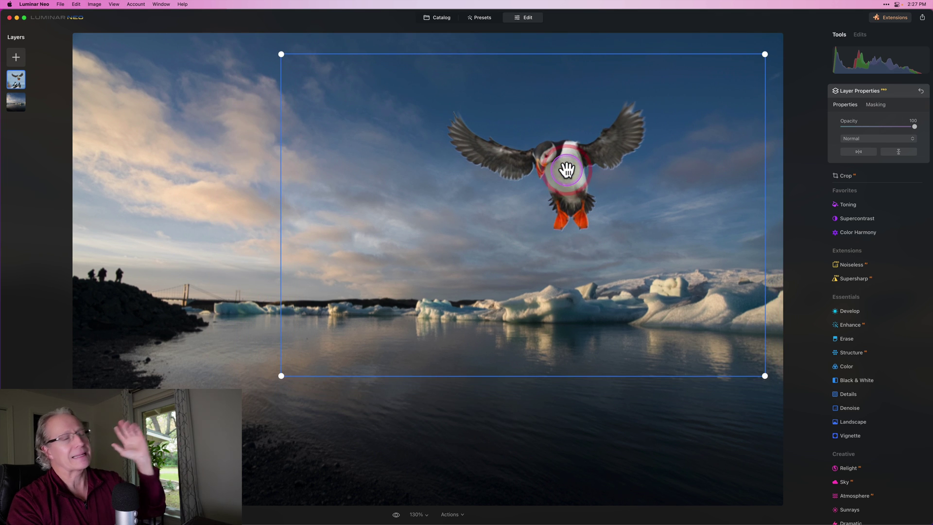
pyautogui.click(873, 91)
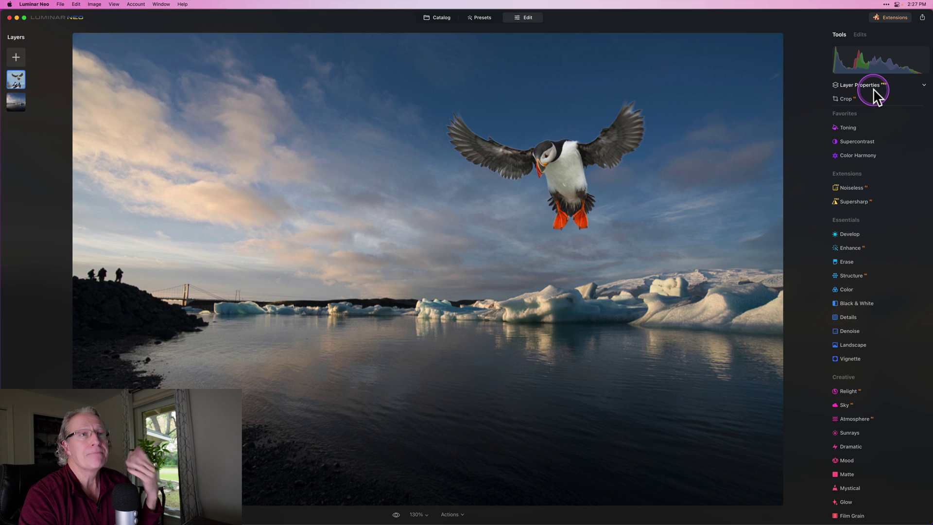
# Raise the lagoon background's Develop exposure to 0.69, comparing before and after
pyautogui.click(17, 100)
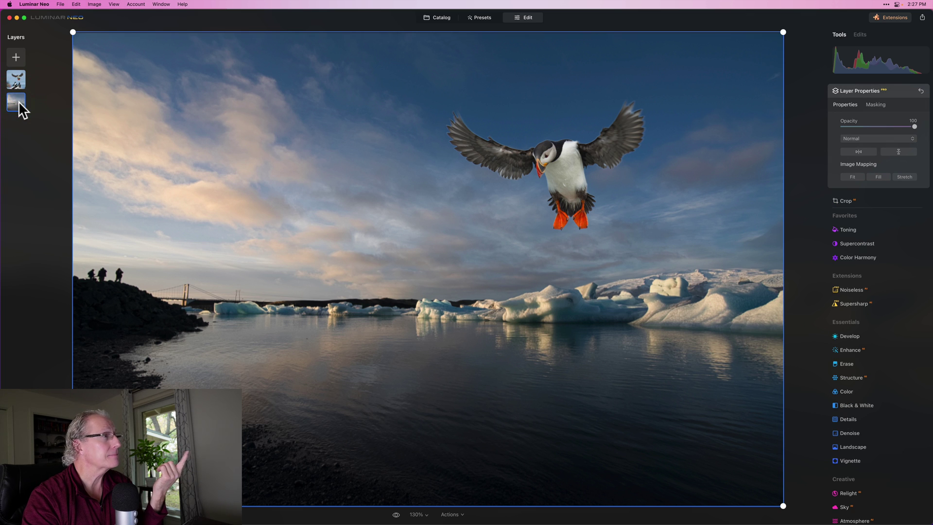
pyautogui.click(848, 336)
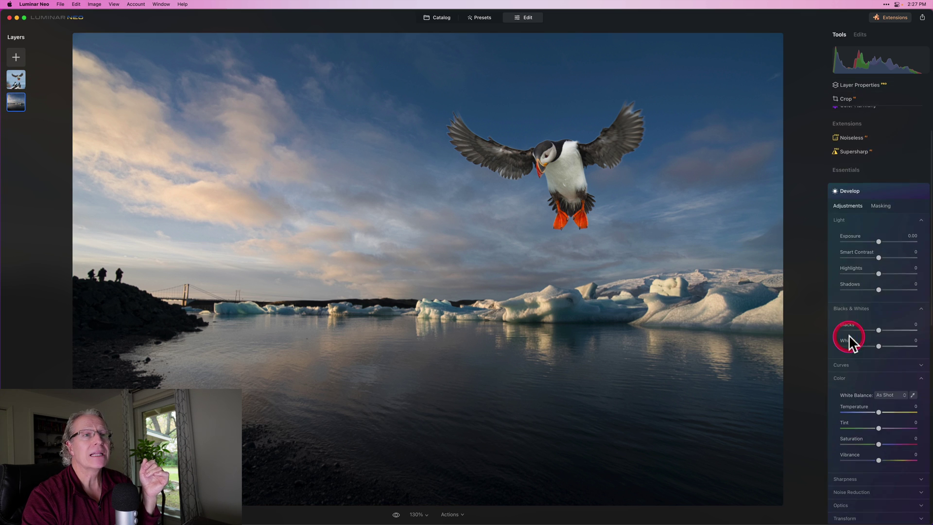
pyautogui.moveTo(879, 239); pyautogui.dragTo(884, 239)
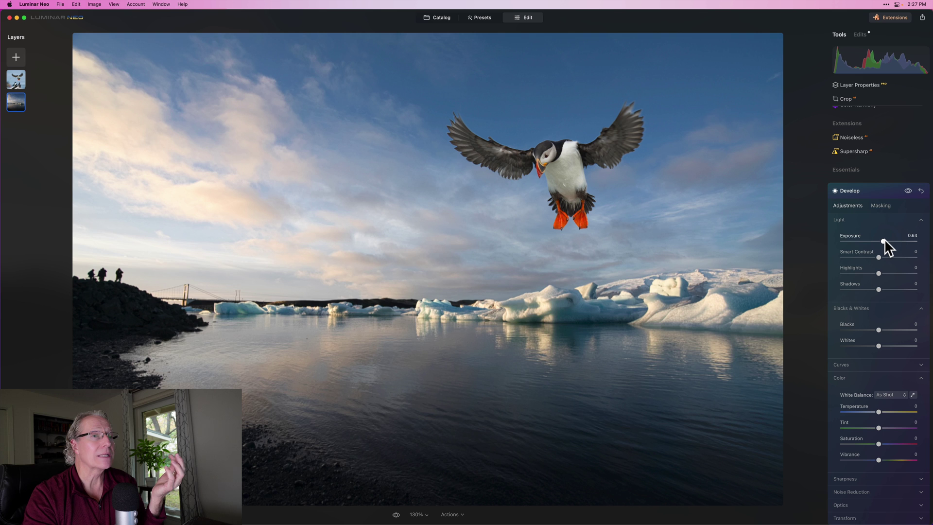
pyautogui.click(884, 239)
pyautogui.click(914, 191)
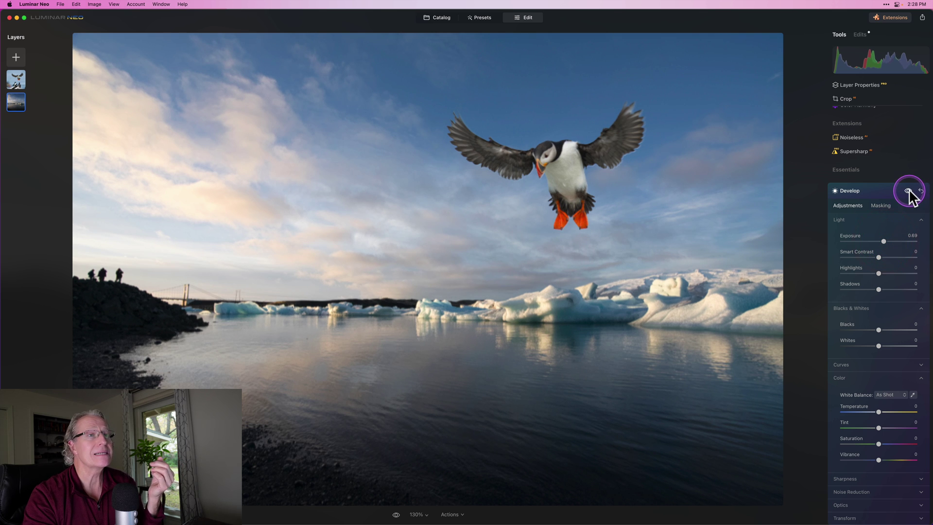
pyautogui.click(908, 190)
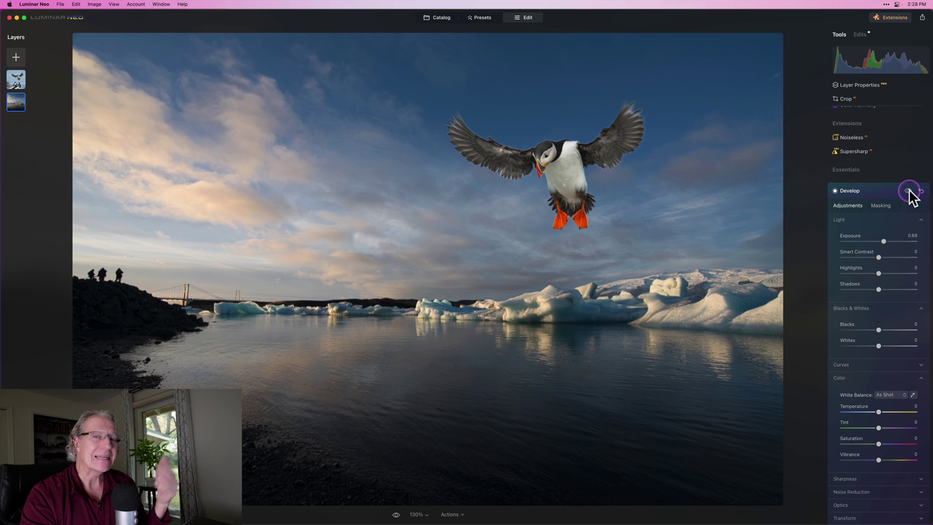
pyautogui.click(908, 190)
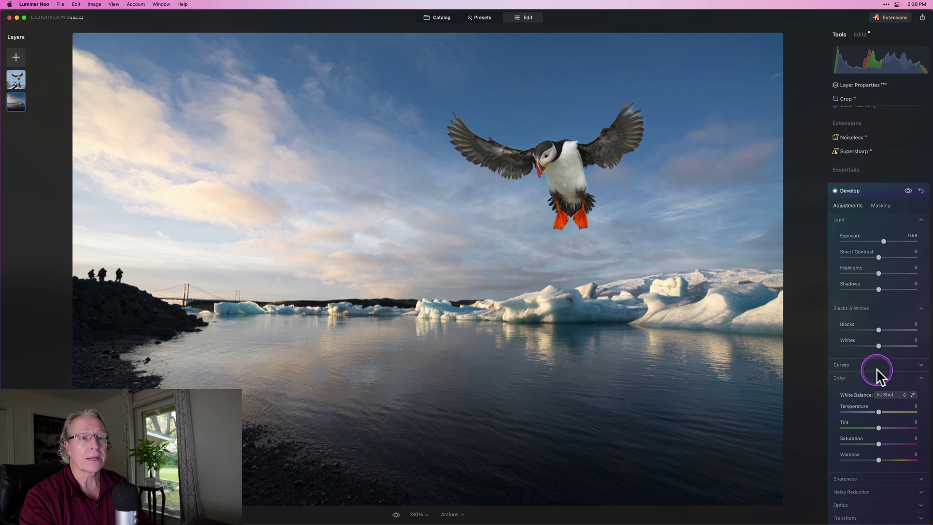
# Set the lagoon's vibrance to 21, temperature 3, tint 7 and exposure 1.00, then compare
pyautogui.moveTo(879, 458); pyautogui.dragTo(884, 458)
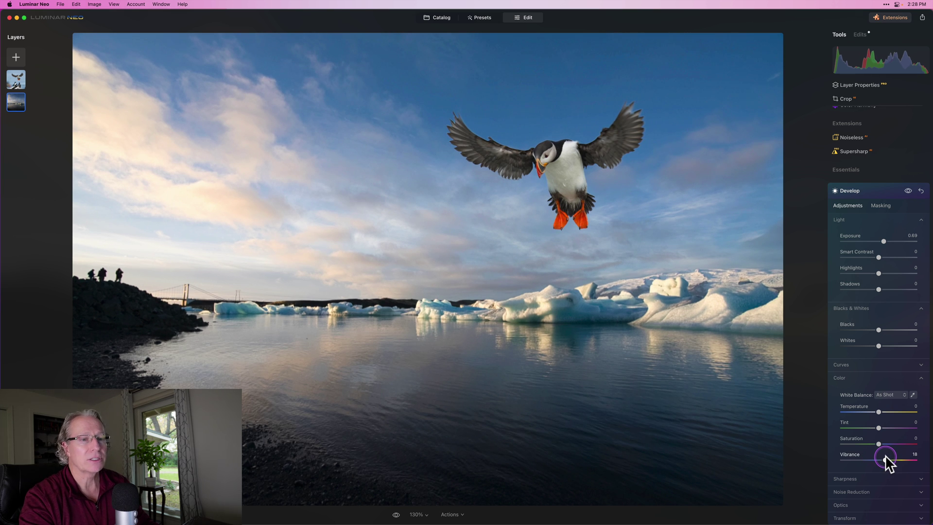
pyautogui.moveTo(885, 458); pyautogui.dragTo(887, 459)
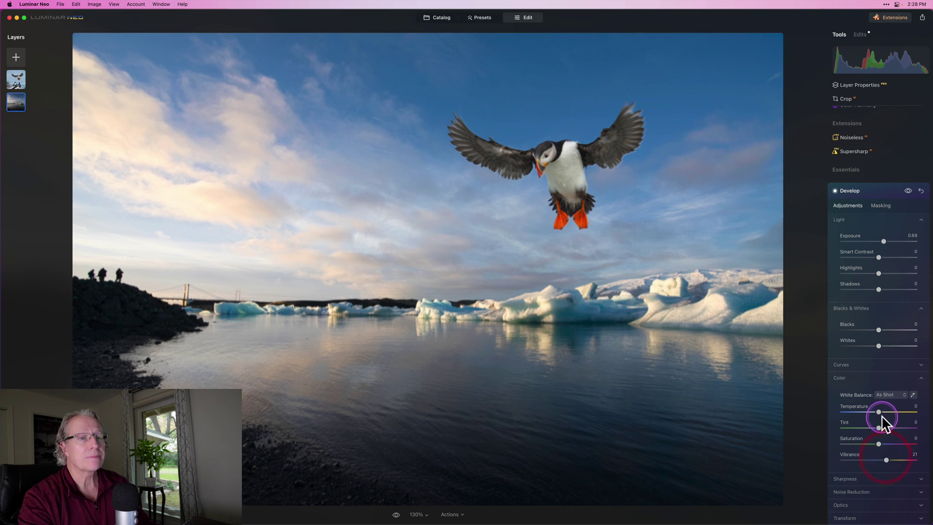
pyautogui.moveTo(879, 411); pyautogui.dragTo(882, 428)
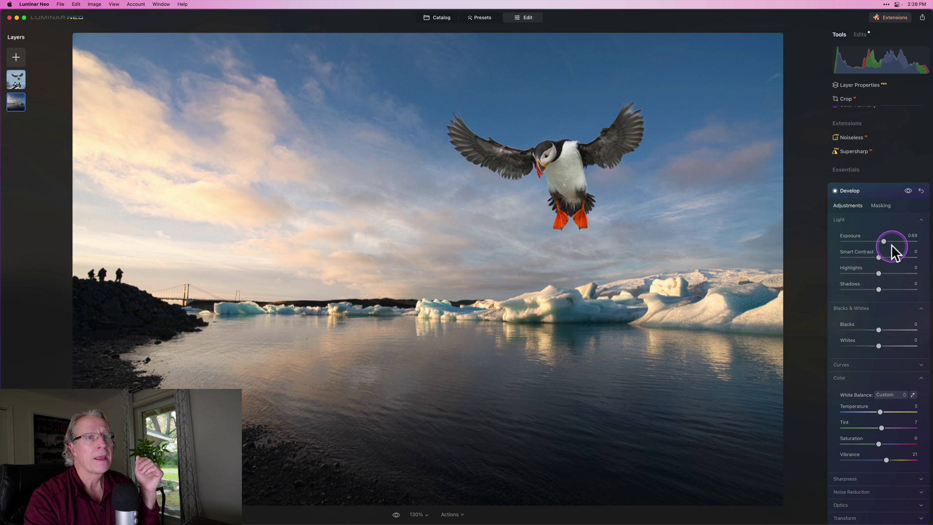
pyautogui.moveTo(885, 238); pyautogui.dragTo(887, 239)
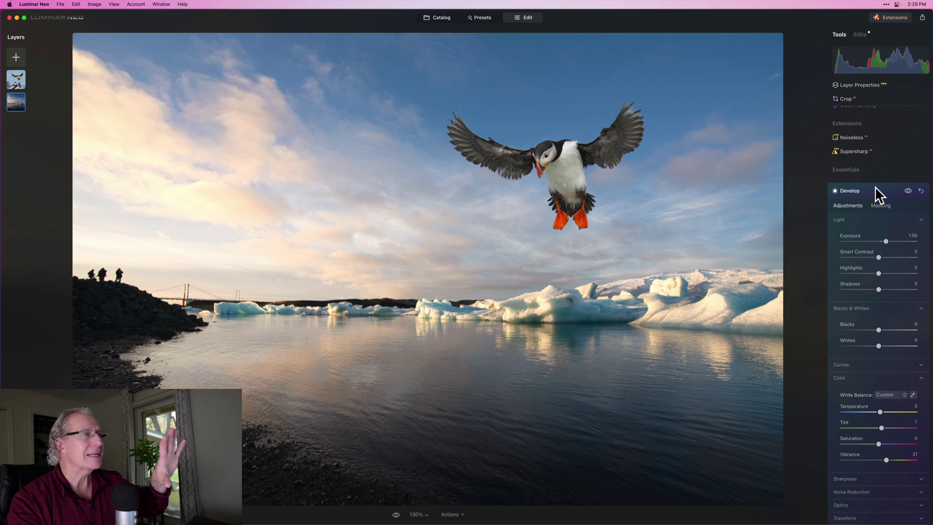
pyautogui.click(909, 191)
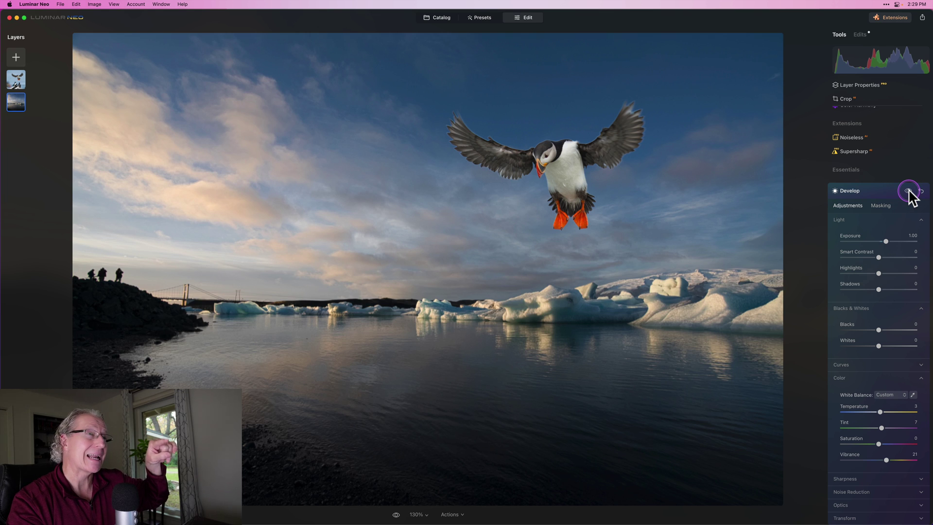
pyautogui.click(908, 191)
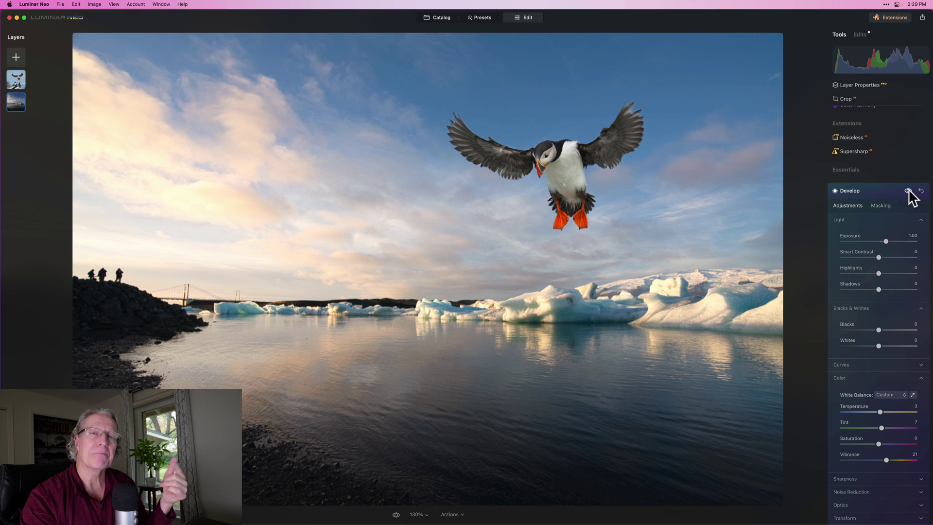
# Select the puffin layer, with the composite viewed at 130% zoom
pyautogui.click(884, 191)
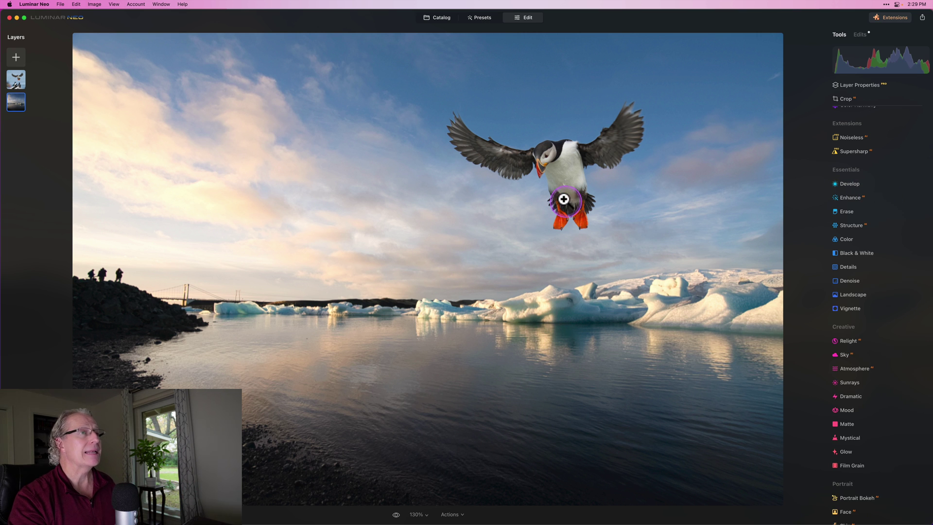
pyautogui.click(565, 168)
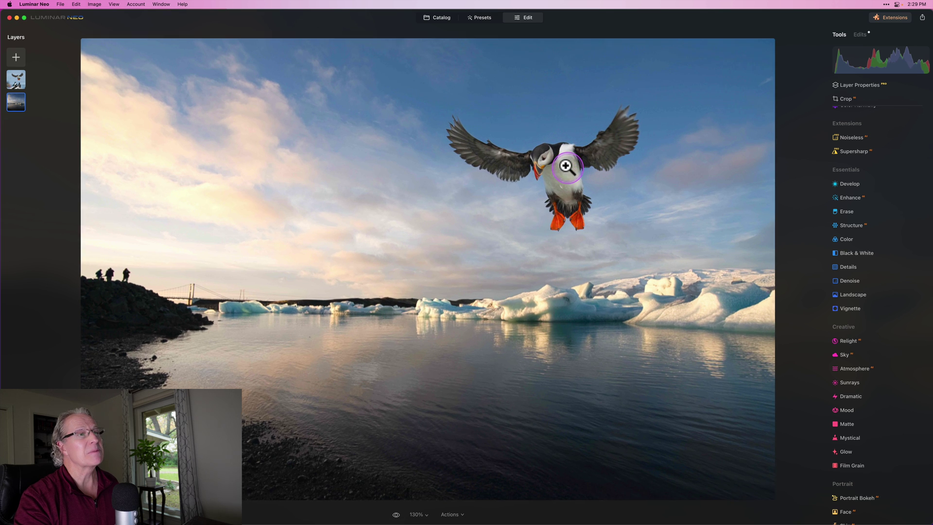
pyautogui.click(564, 165)
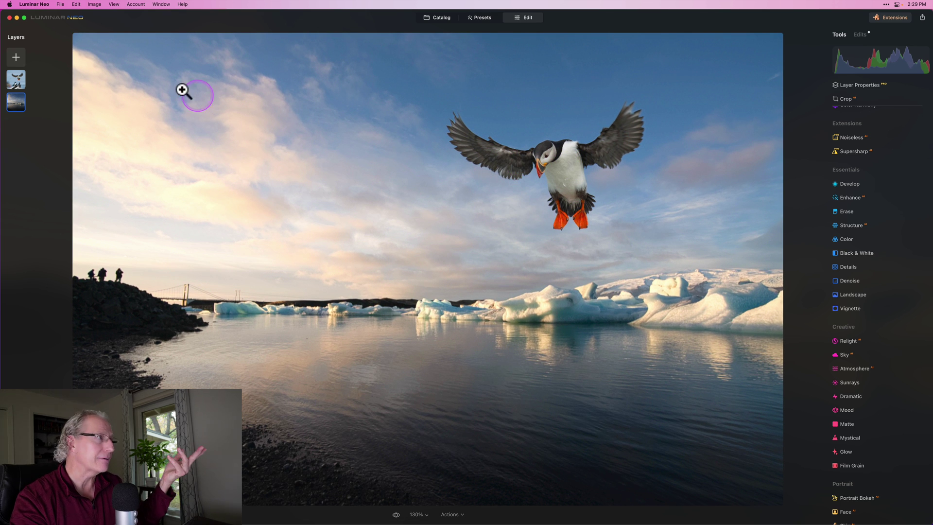
pyautogui.click(16, 81)
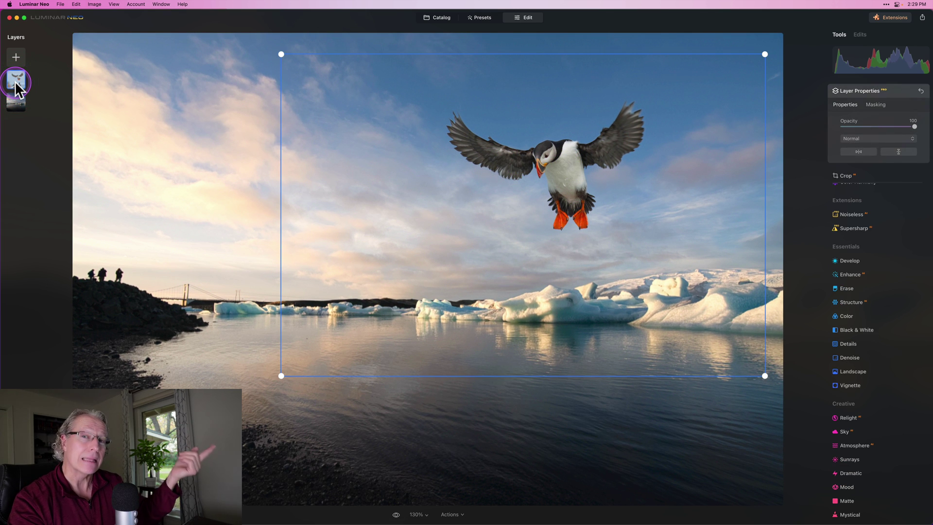
pyautogui.click(549, 161)
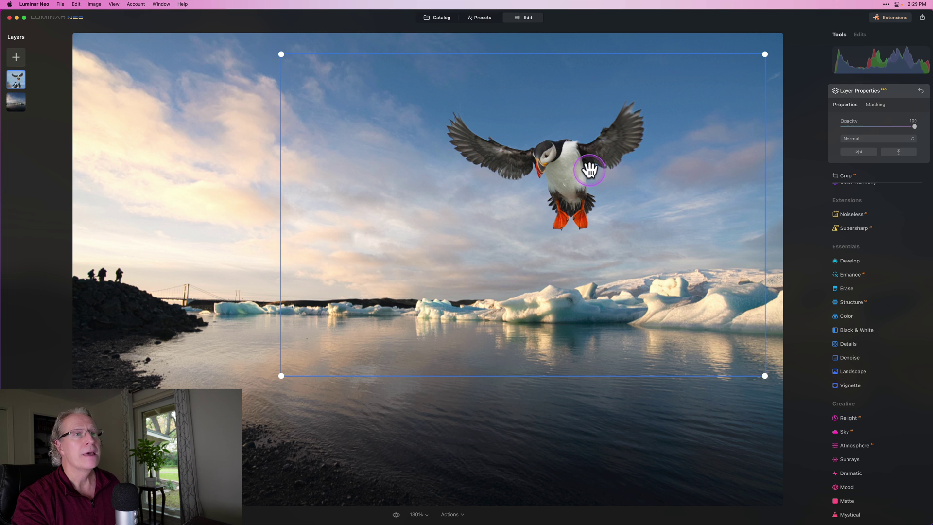
# Tone the puffin with exposure -0.30, smart contrast 4, whites 27 and vibrance 3
pyautogui.click(857, 260)
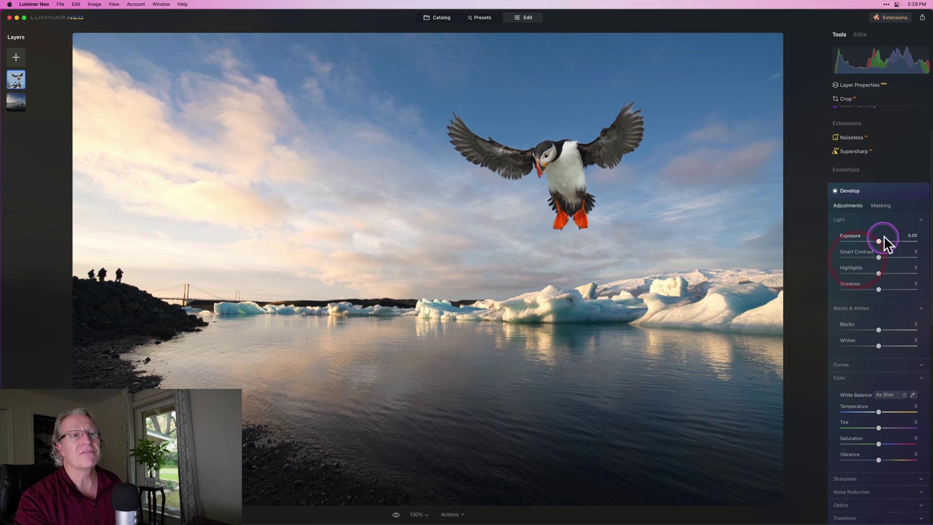
pyautogui.moveTo(881, 239); pyautogui.dragTo(881, 256)
pyautogui.moveTo(879, 343); pyautogui.dragTo(891, 342)
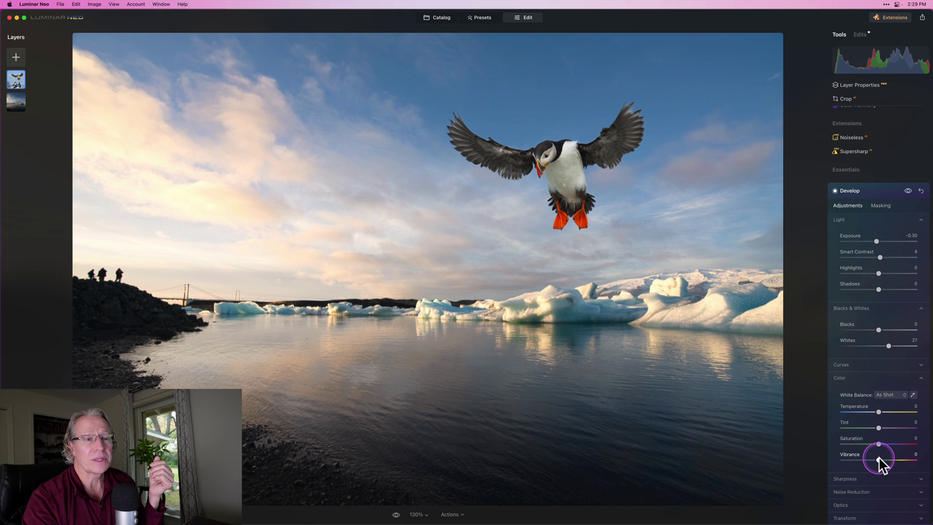
pyautogui.moveTo(879, 459); pyautogui.dragTo(880, 459)
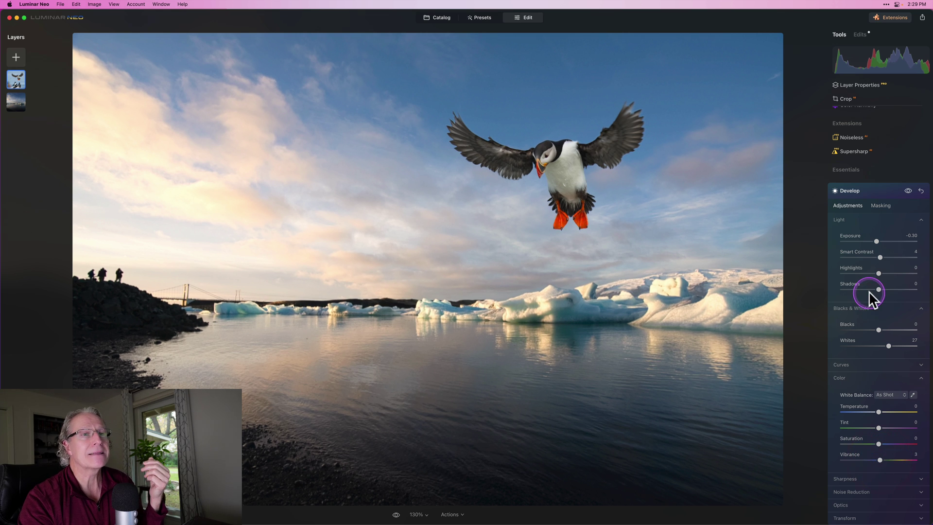
pyautogui.click(908, 191)
pyautogui.click(879, 191)
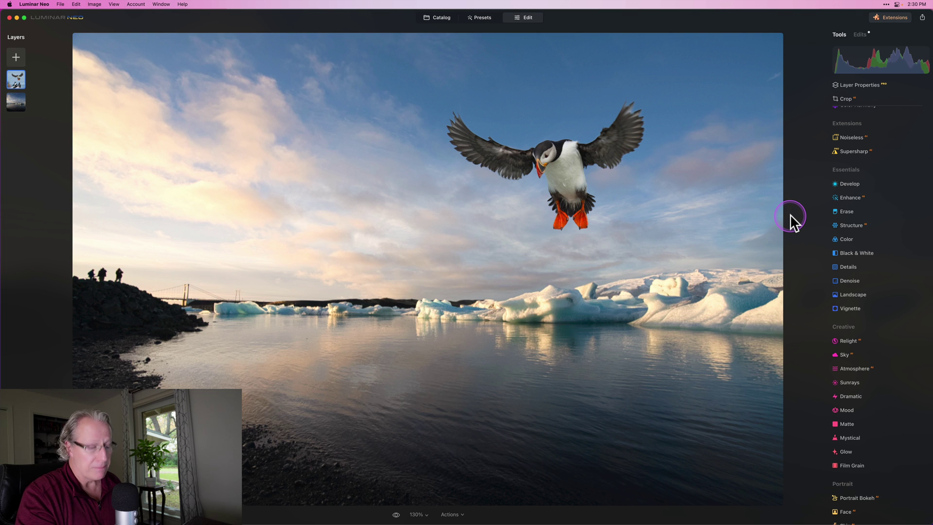
pyautogui.press('\\')
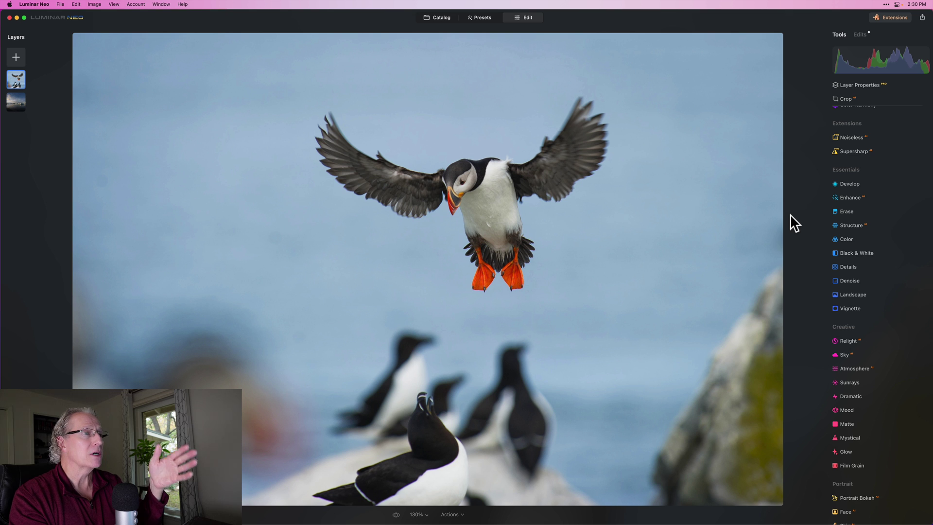
pyautogui.press('\\')
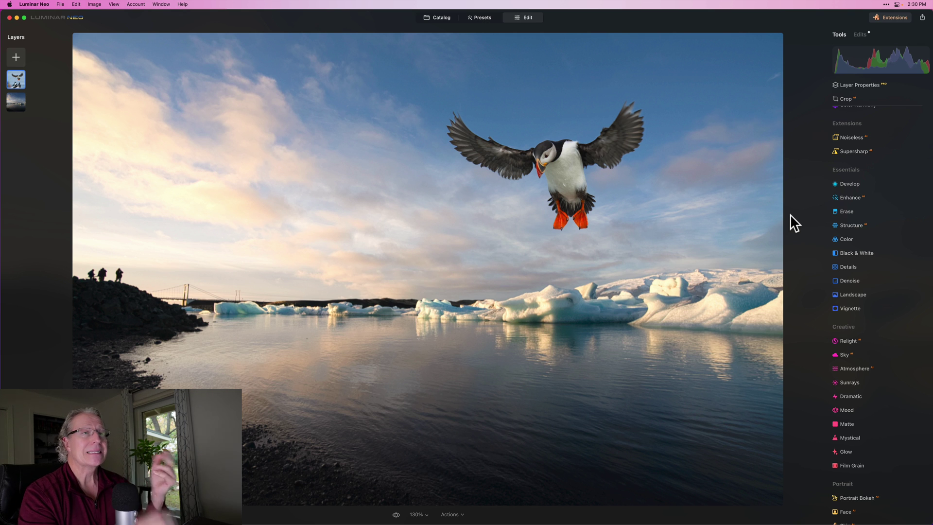
# Crop to portrait orientation, centring the puffin above the icebergs, and apply the crop
pyautogui.click(850, 98)
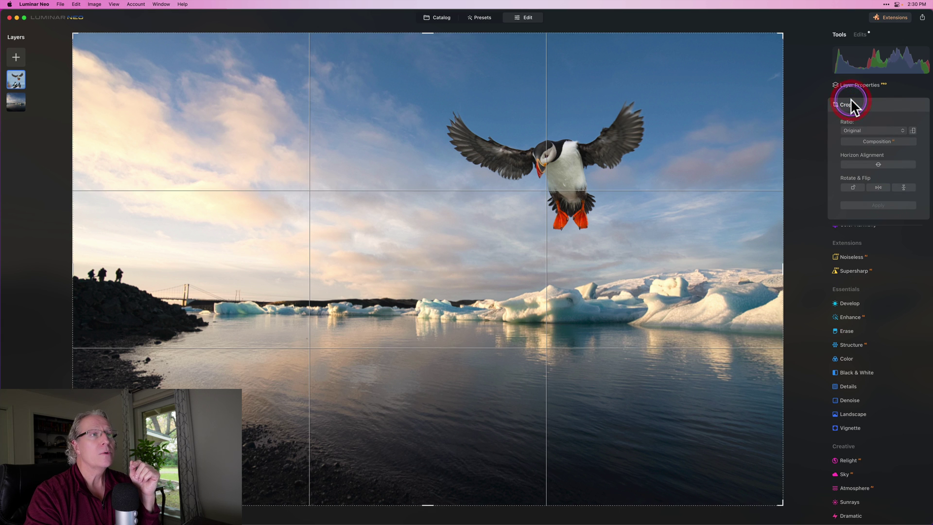
pyautogui.click(913, 131)
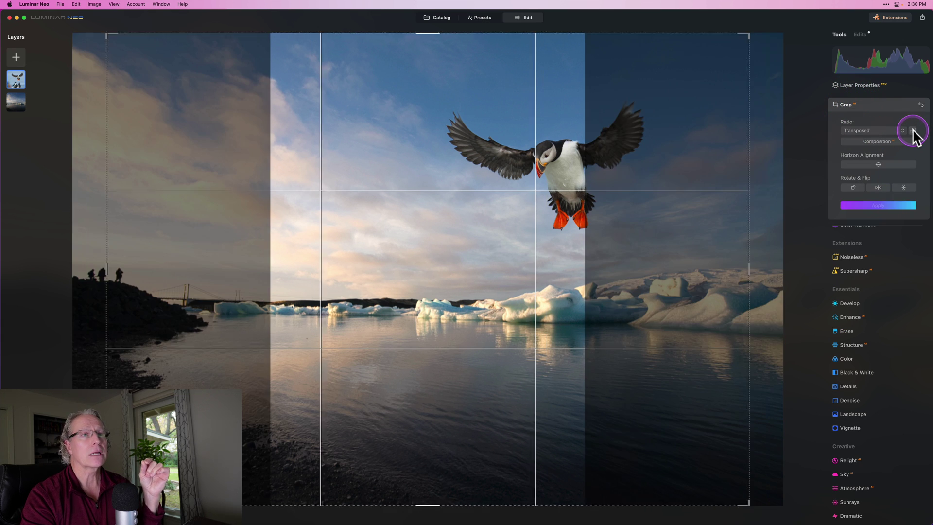
pyautogui.moveTo(479, 247); pyautogui.dragTo(388, 243)
pyautogui.doubleClick(389, 243)
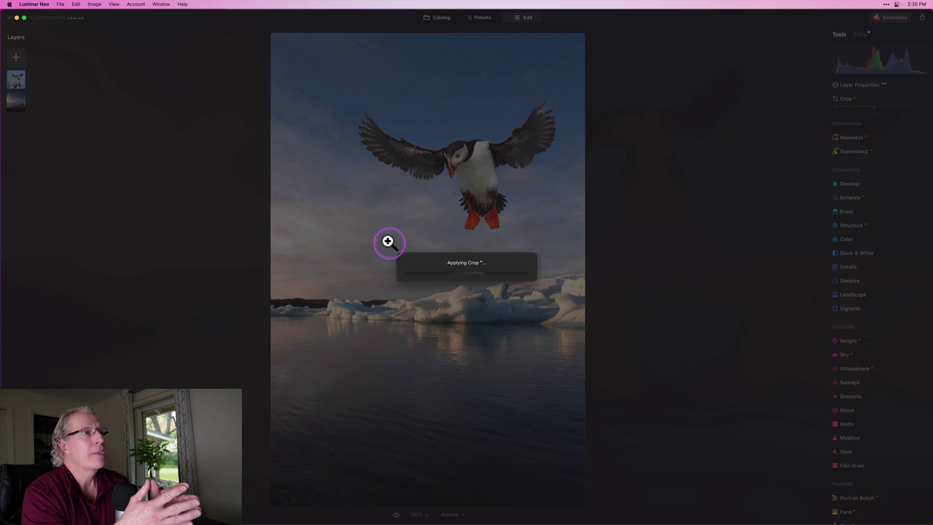